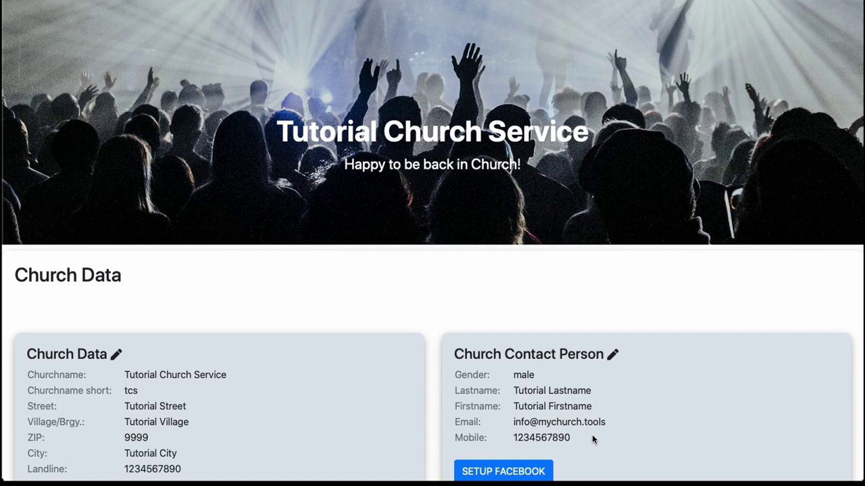
Step: Open the church's Facebook Setup page in mychurch.tools
scroll(592, 440, down, 1)
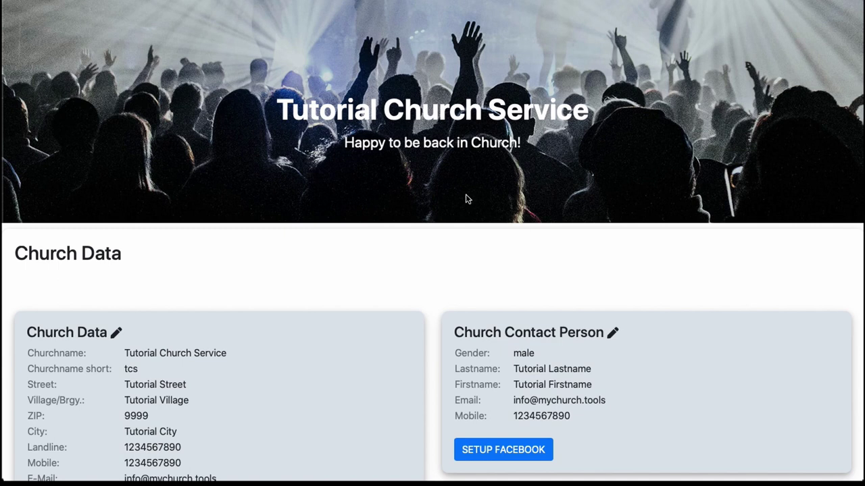
scroll(465, 195, up, 1)
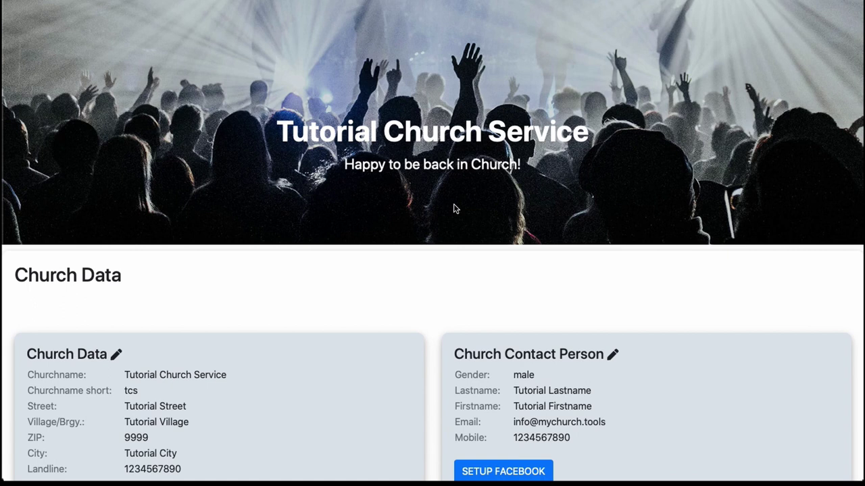
scroll(454, 209, down, 2)
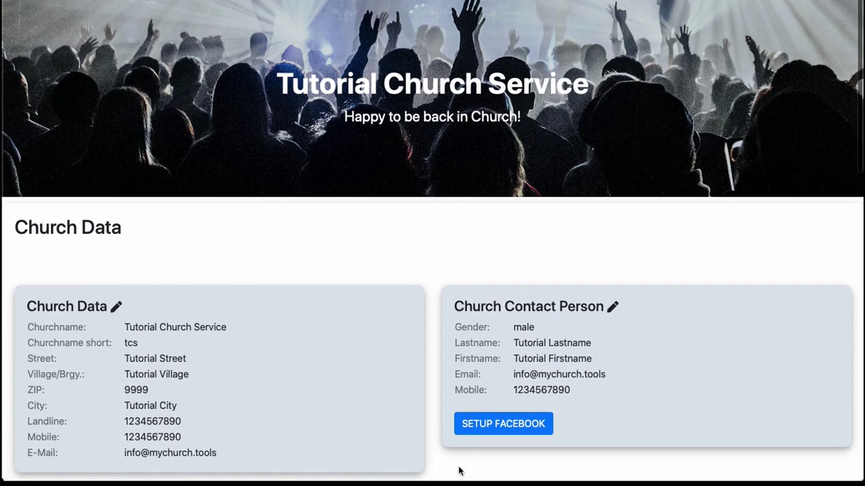
click(501, 435)
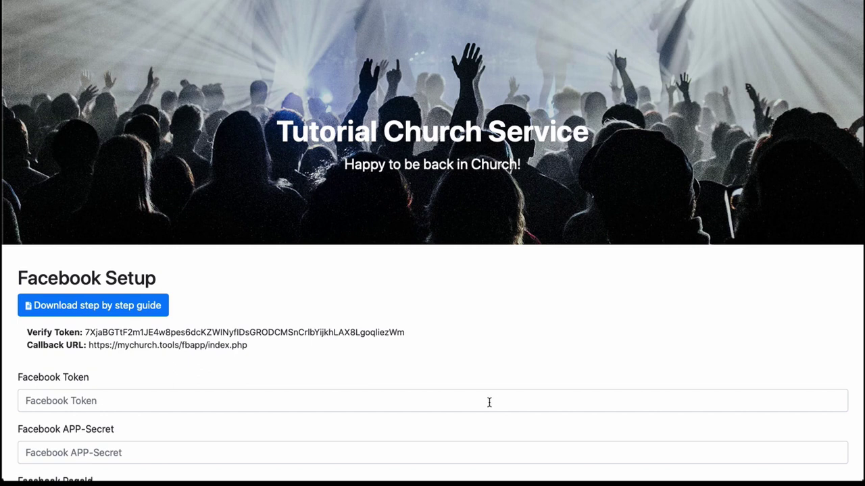
scroll(488, 404, down, 2)
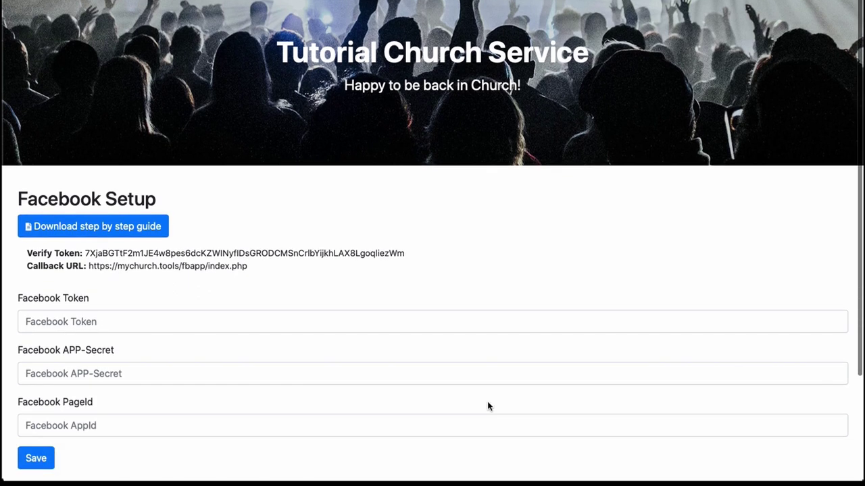
Step: Copy the verify token and callback URL lines, and download the step-by-step setup guide
triple_click(129, 252)
triple_click(131, 267)
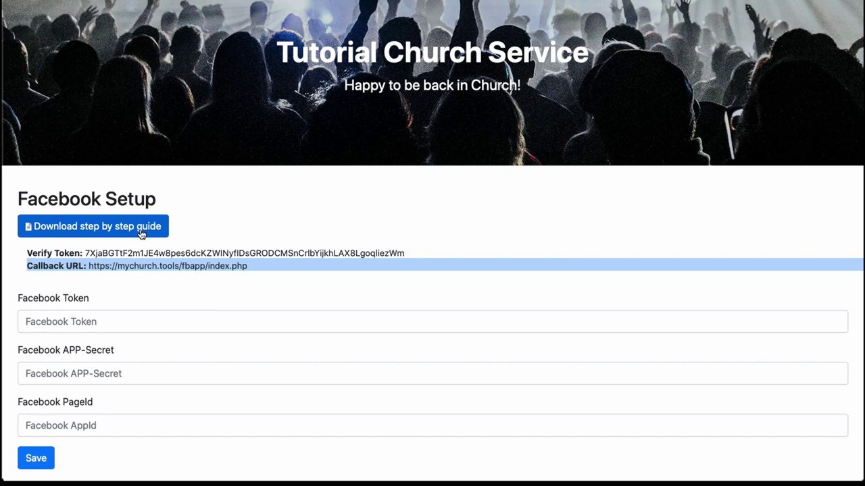
click(204, 232)
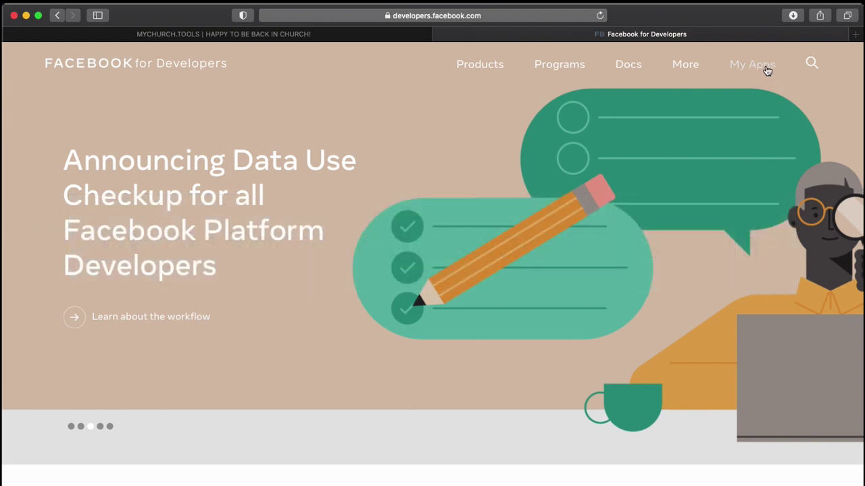
Step: Start a new Something Else app named 'mychurch tutorial Service Chatbot'
click(766, 66)
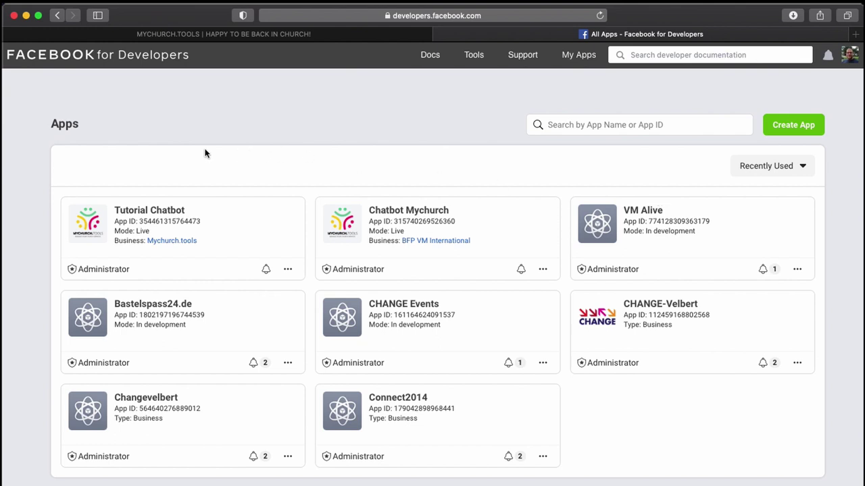
click(803, 128)
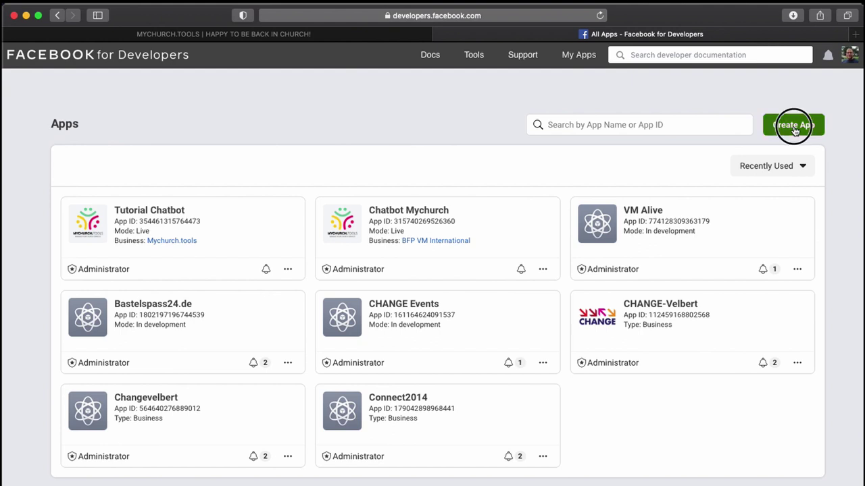
click(424, 377)
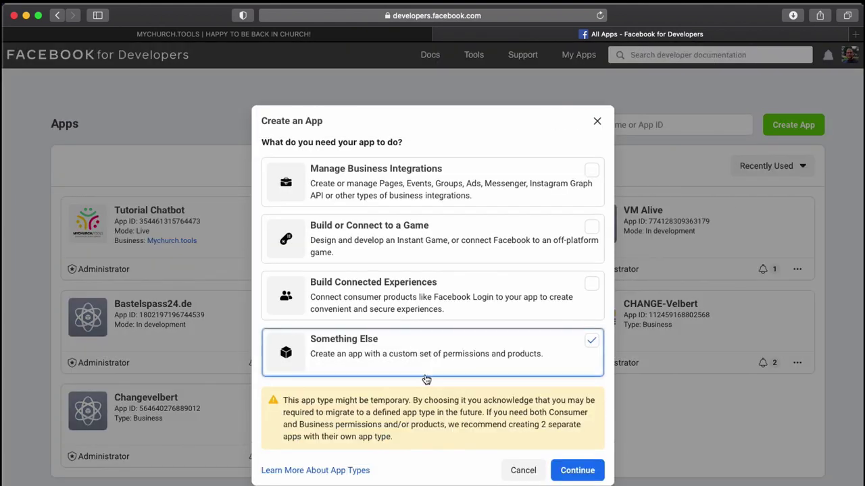
click(585, 470)
click(313, 207)
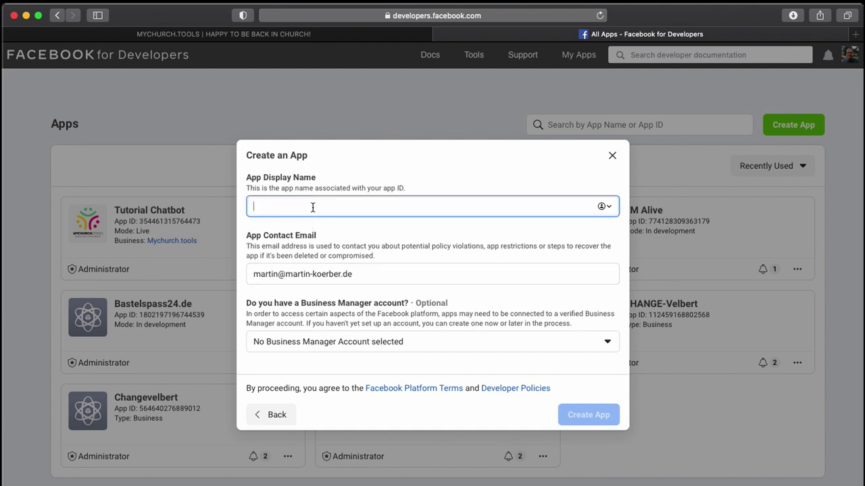
text(mychurch )
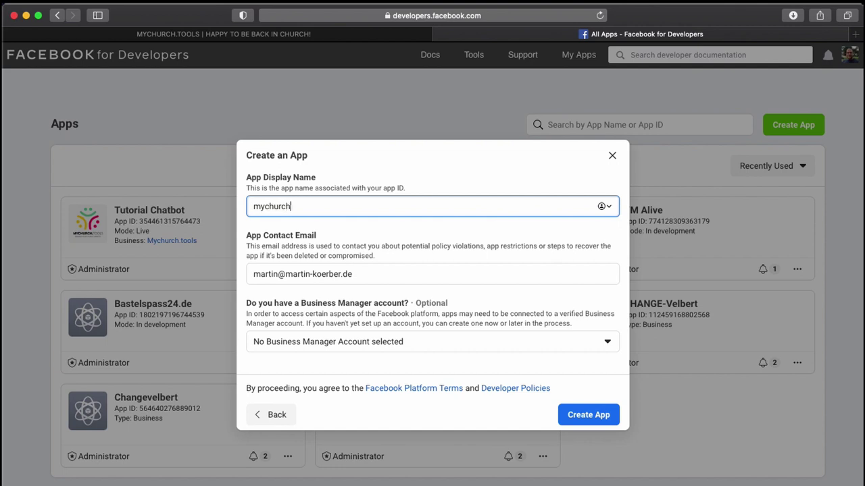
text(tutorial Service C)
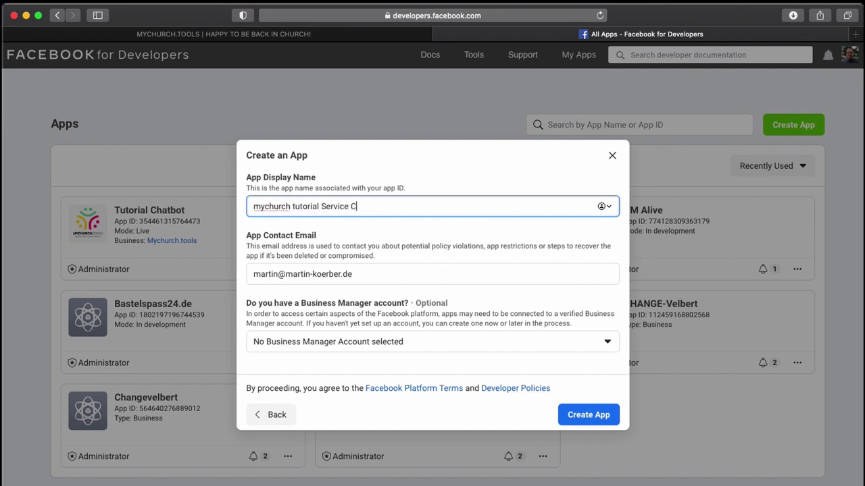
text(hatbot)
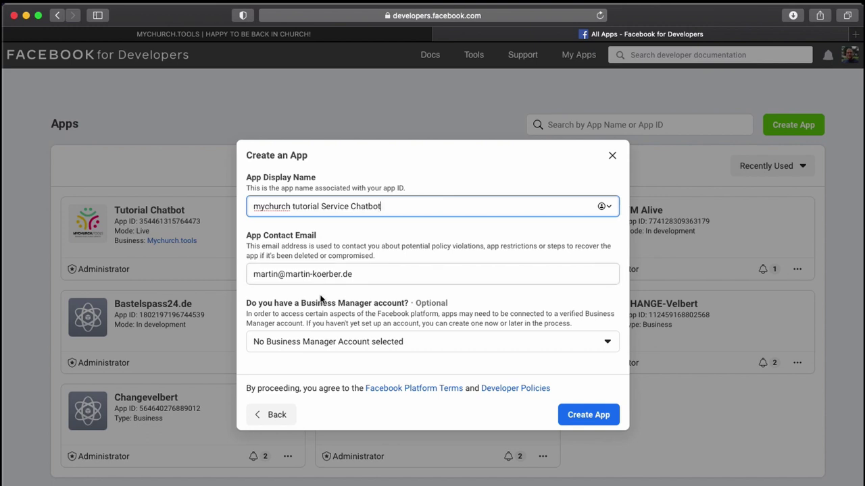
Step: Link the app to BFP VM International and create it, shortened to 'mychurch tutorial Chatbot'
click(314, 348)
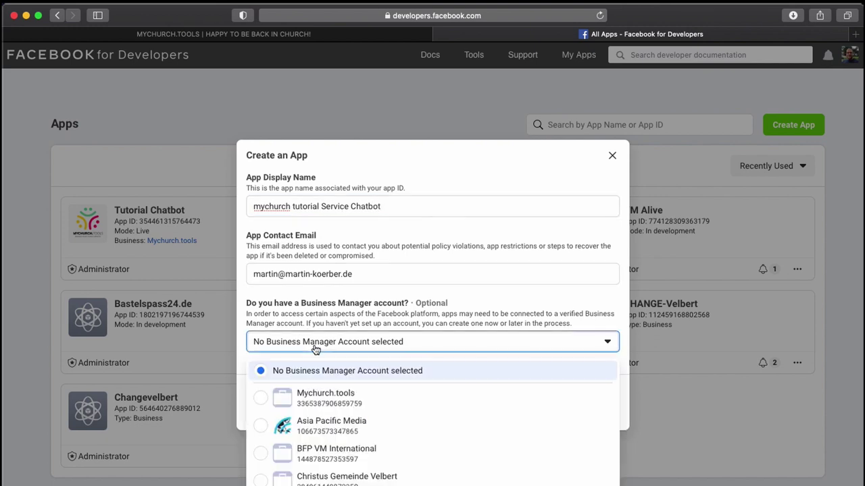
click(328, 454)
click(587, 422)
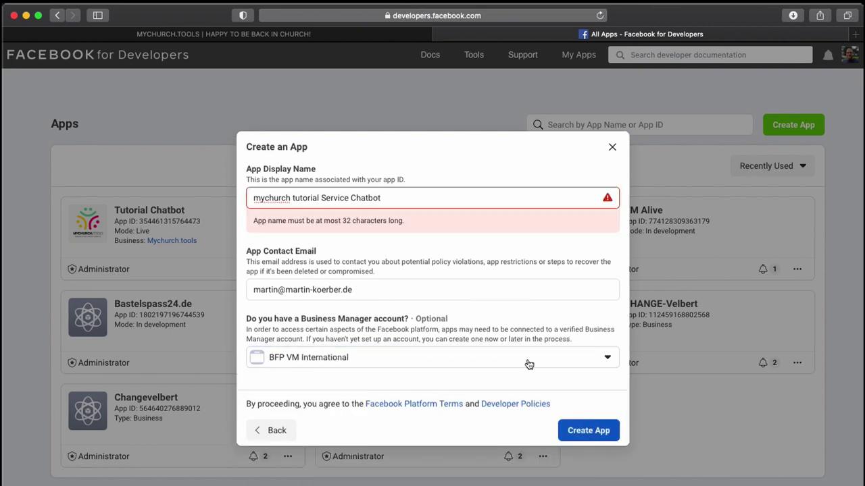
drag(349, 197, 321, 198)
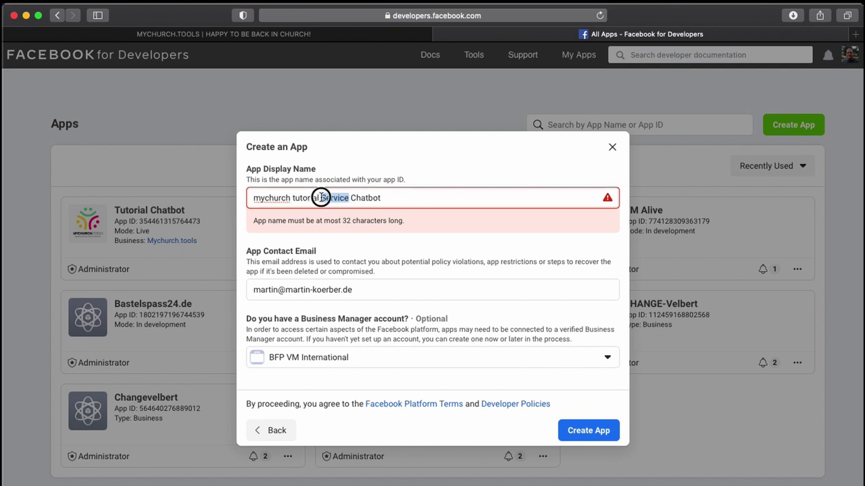
key(BackSpace)
key(BackSpace)
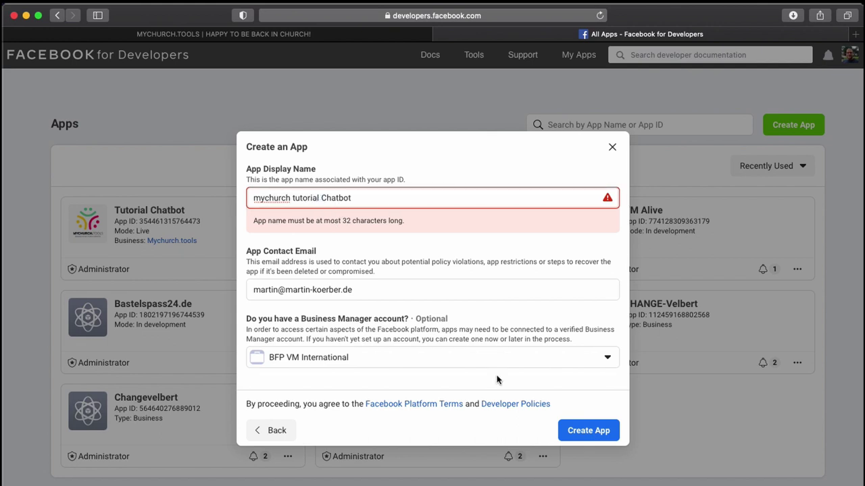
click(579, 433)
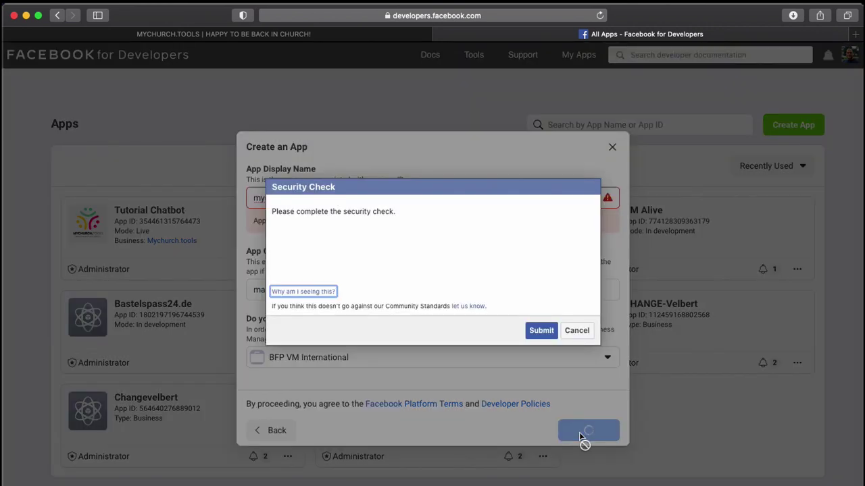
Step: Pass the reCAPTCHA by marking all six bus tiles, then submit the security check
click(293, 251)
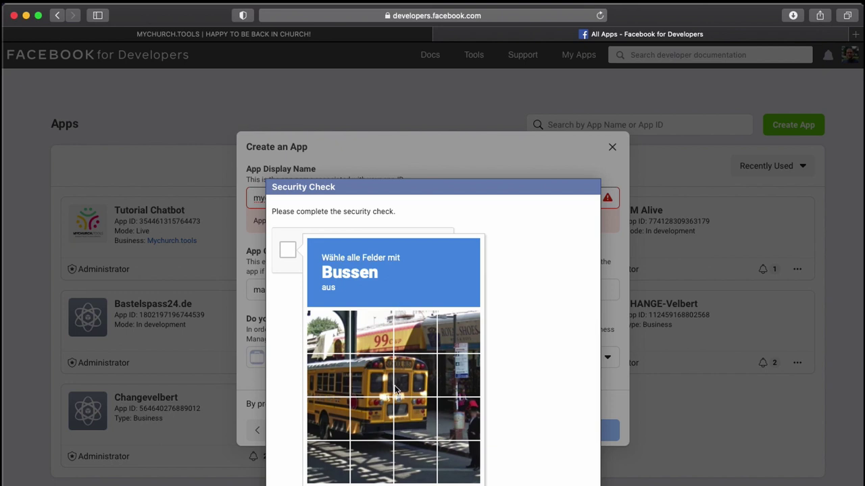
click(331, 382)
click(361, 379)
click(414, 376)
click(414, 419)
click(371, 419)
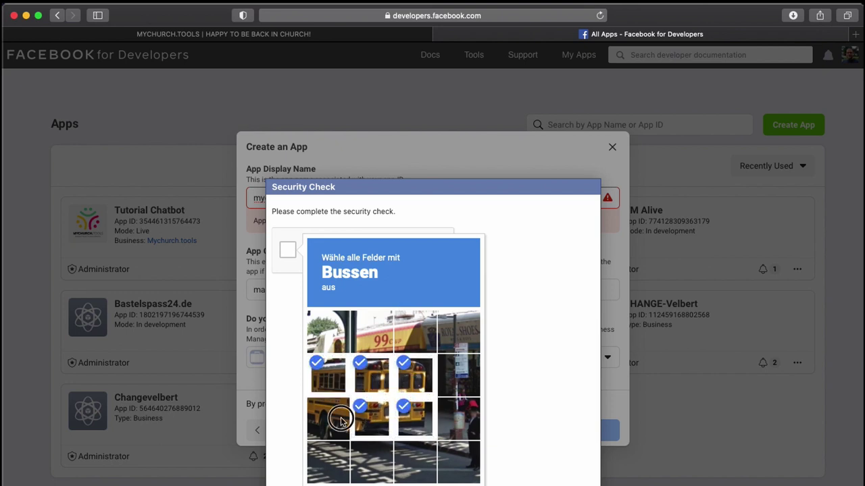
click(338, 415)
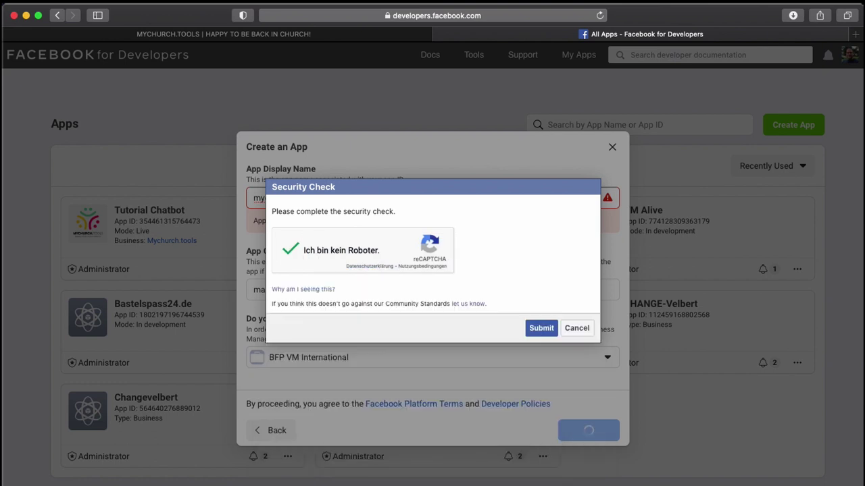
click(531, 331)
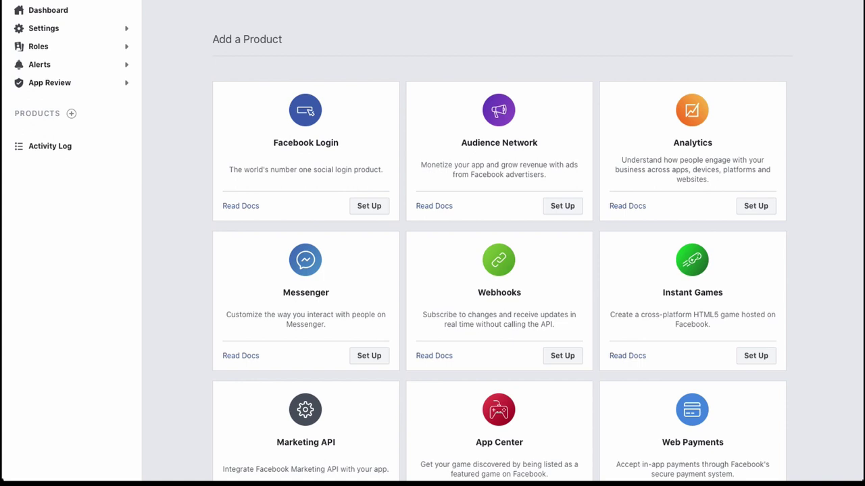
click(54, 29)
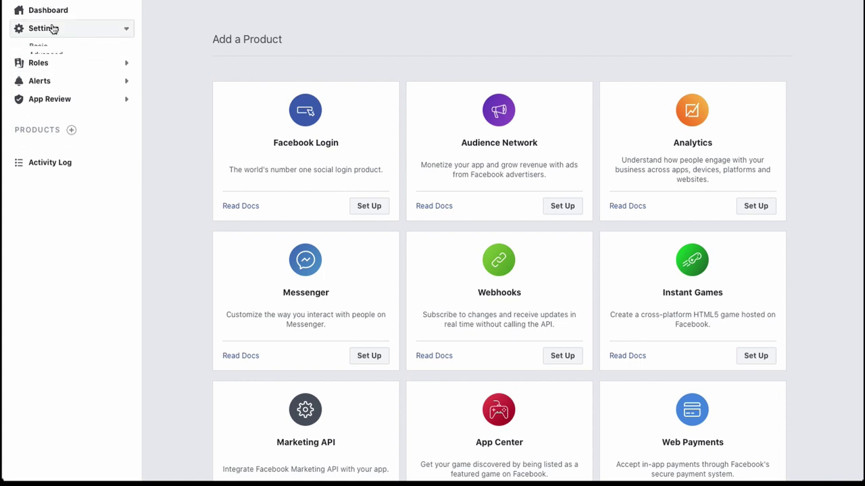
click(27, 47)
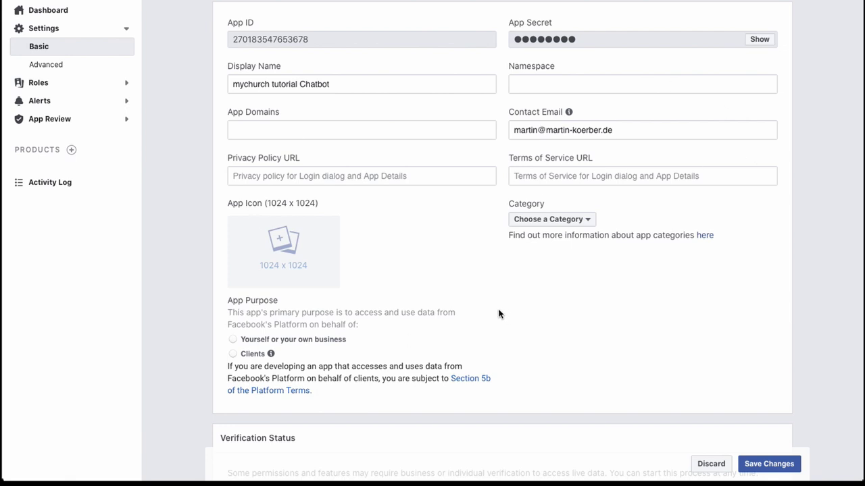
click(258, 175)
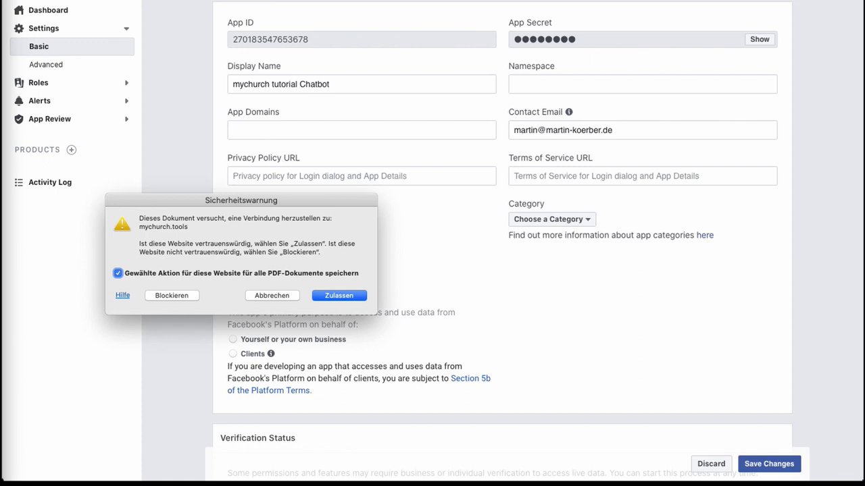
click(263, 295)
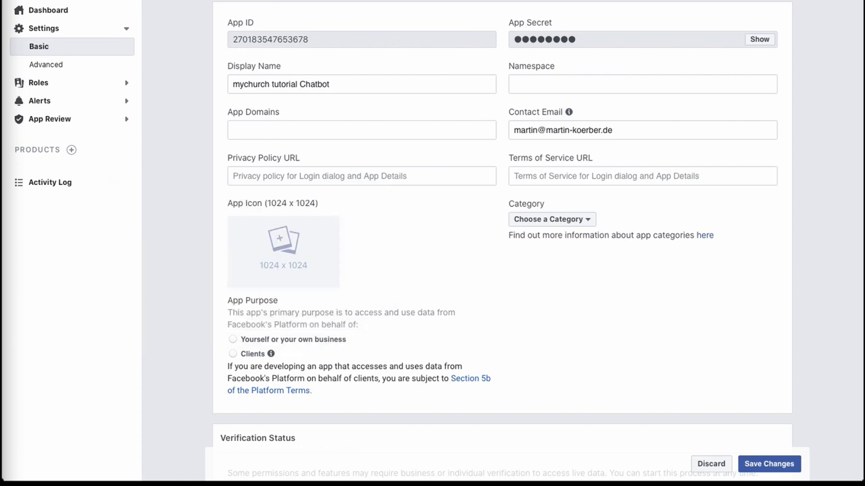
click(238, 177)
text(http://mychurch.tools/privacy.php)
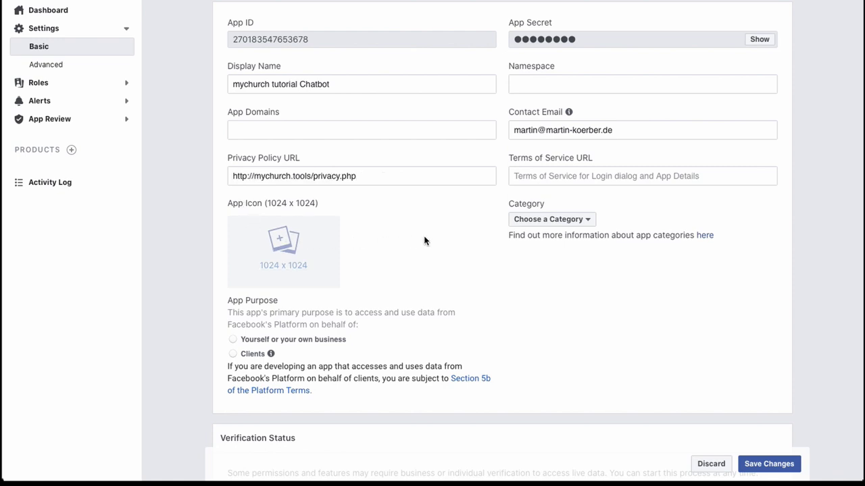
Step: Set the app category to Messaging and upload the mychurch.tools logo as the icon
click(543, 221)
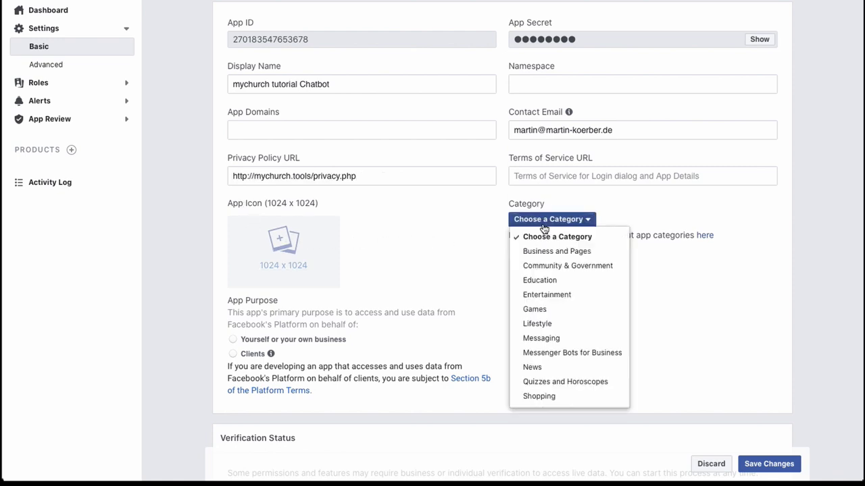
click(544, 339)
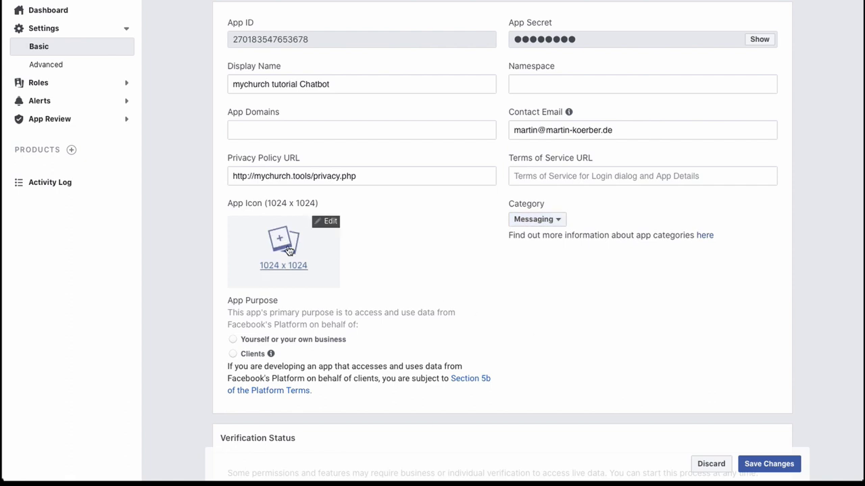
click(287, 246)
click(311, 124)
double_click(425, 117)
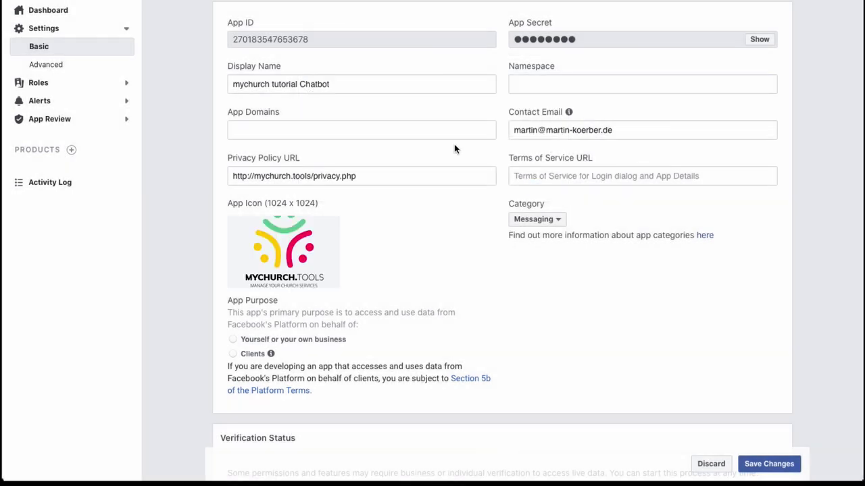
Step: Declare the app's purpose as 'Yourself or your own business'
scroll(382, 263, down, 3)
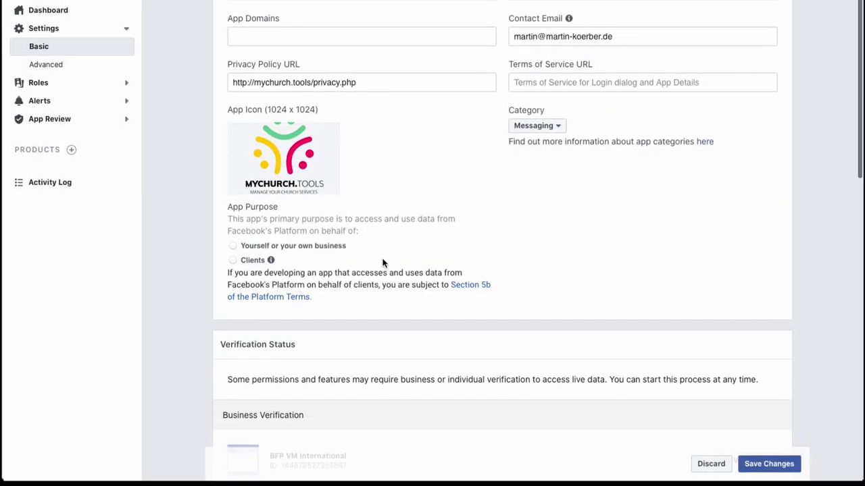
click(233, 246)
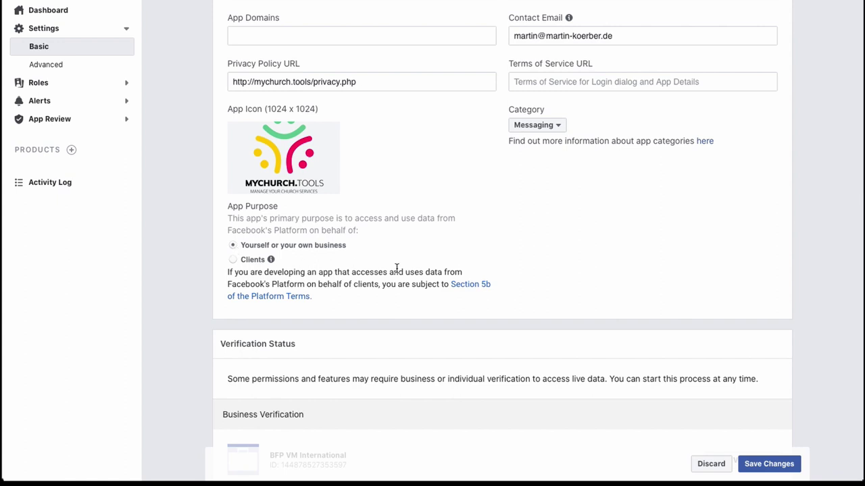
scroll(407, 268, down, 7)
scroll(408, 268, down, 5)
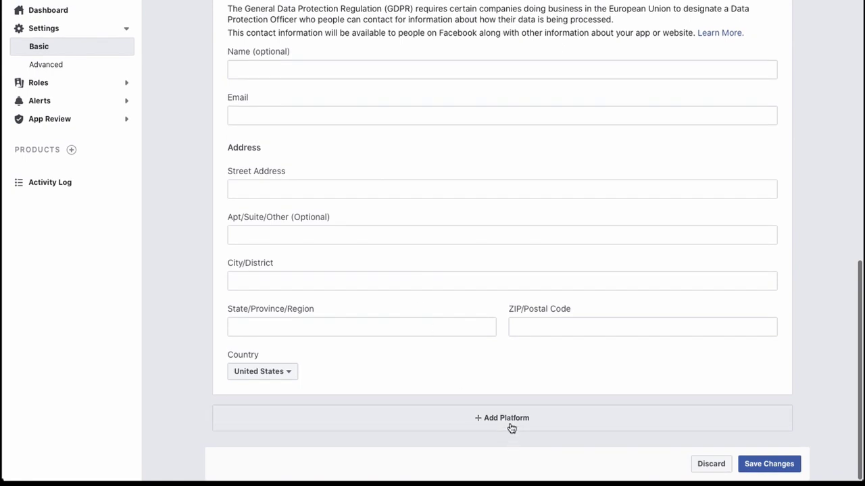
Step: Add a Website platform with site URL mychurch.tools and save the basic settings
click(510, 424)
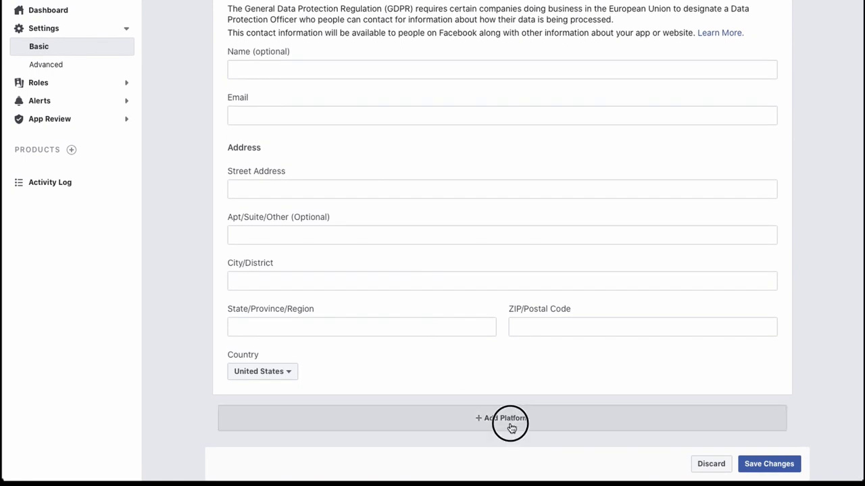
click(283, 129)
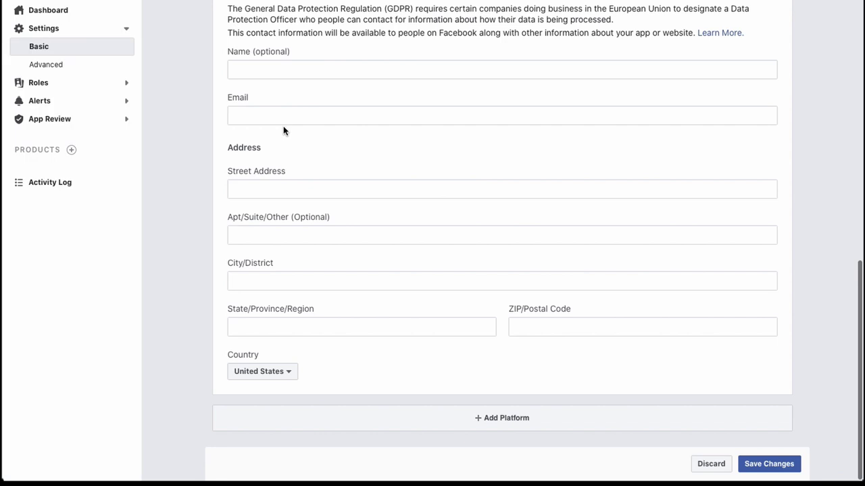
click(300, 367)
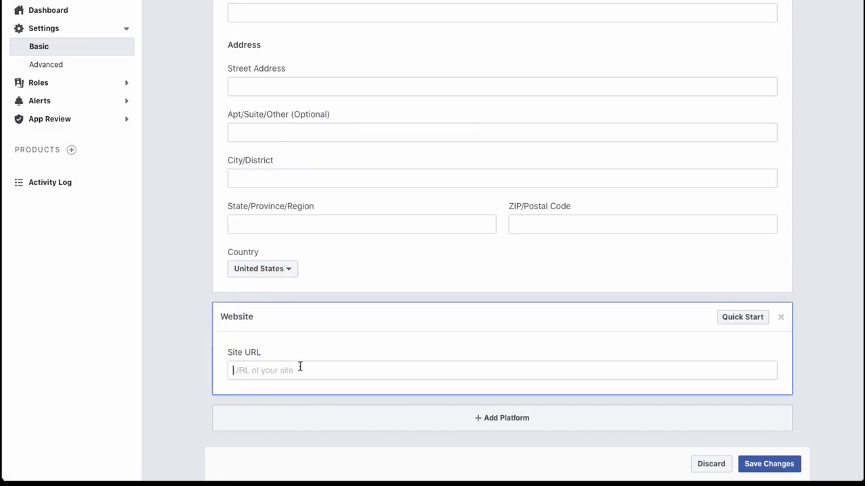
text(mychurch.tools)
click(775, 465)
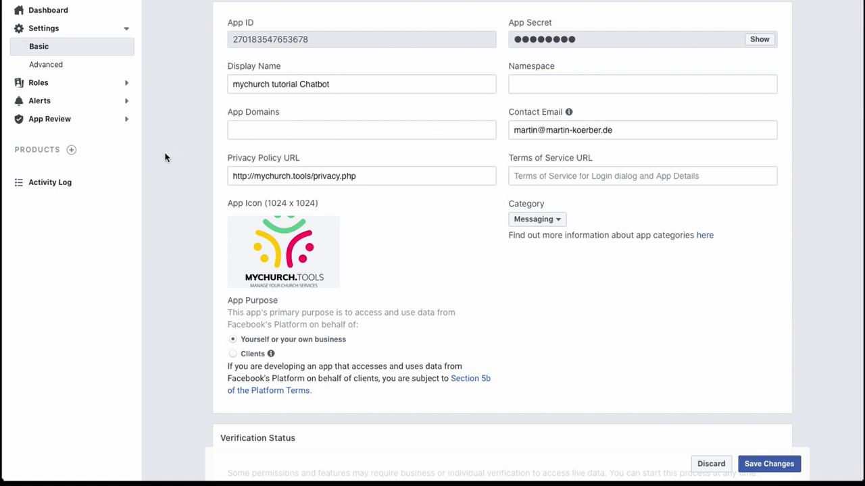
Step: Add the Messenger product to the app
click(72, 150)
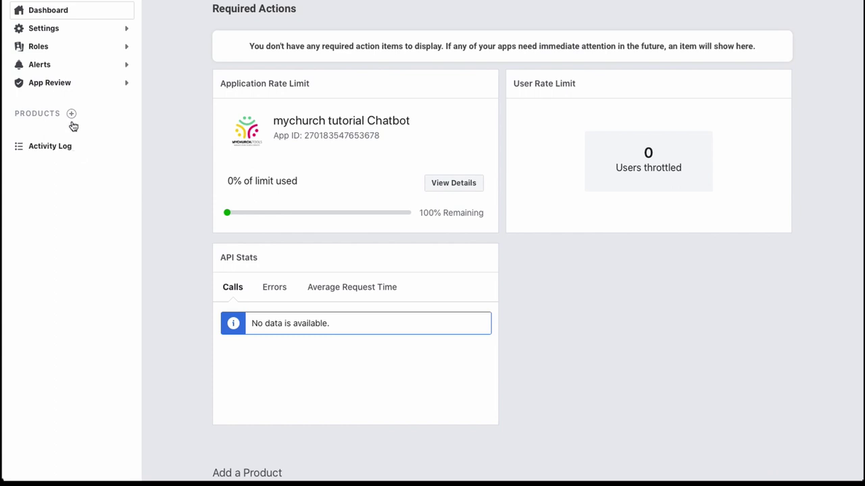
click(71, 114)
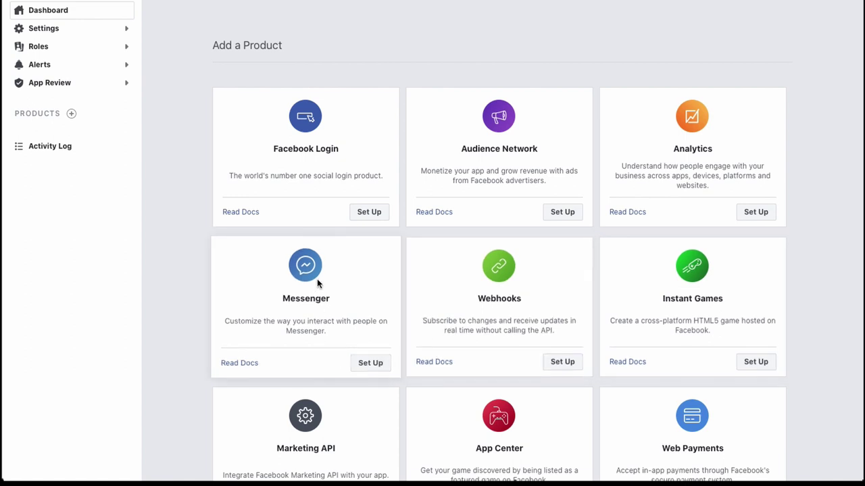
click(369, 363)
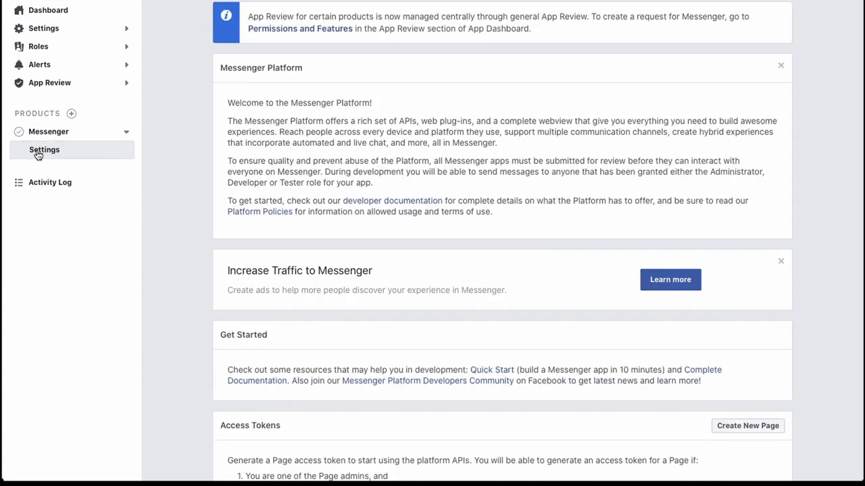
scroll(423, 231, down, 2)
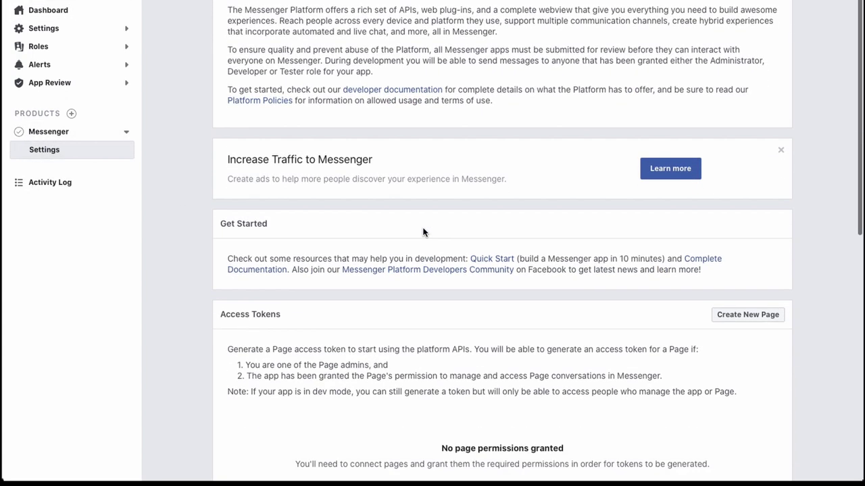
scroll(423, 231, down, 4)
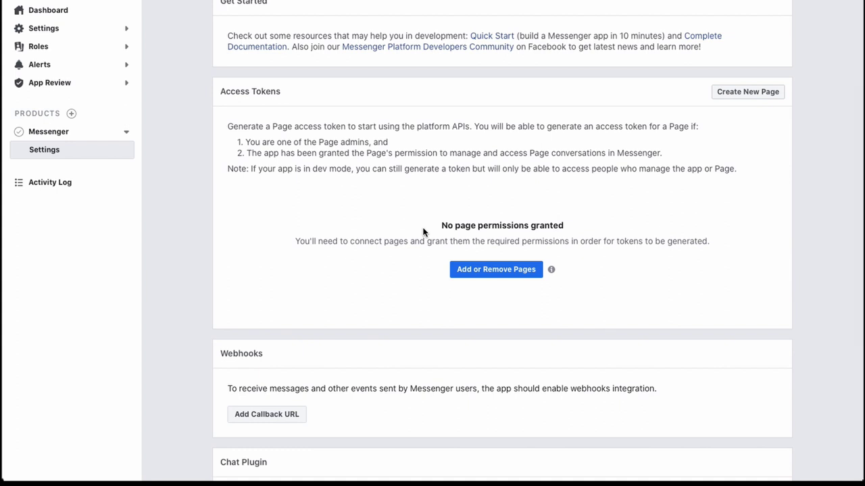
Step: Link the Tutorial Church Service page to the app and grant its permissions
click(480, 274)
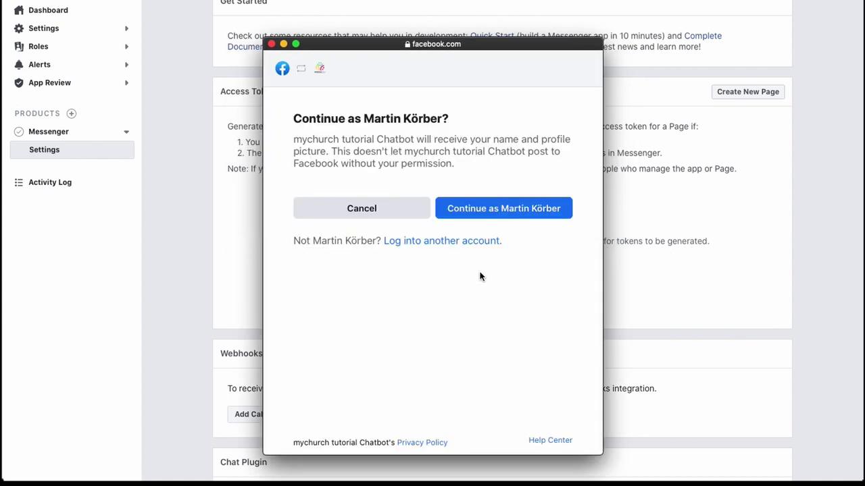
click(485, 211)
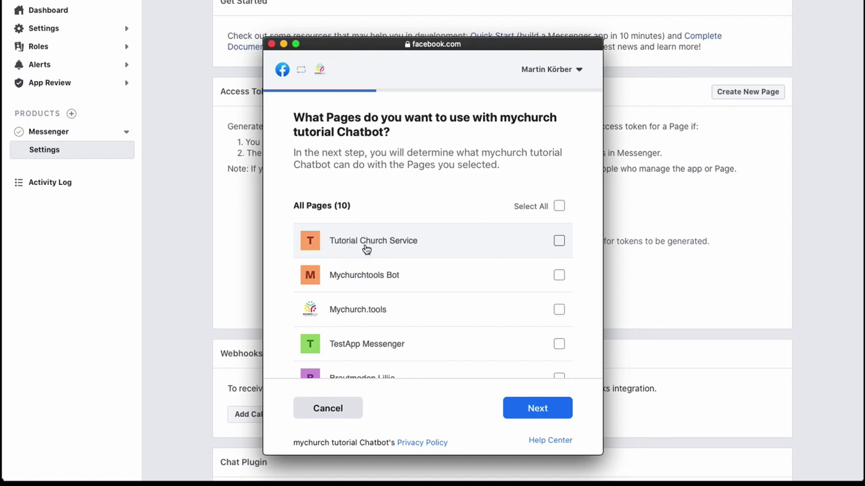
click(559, 240)
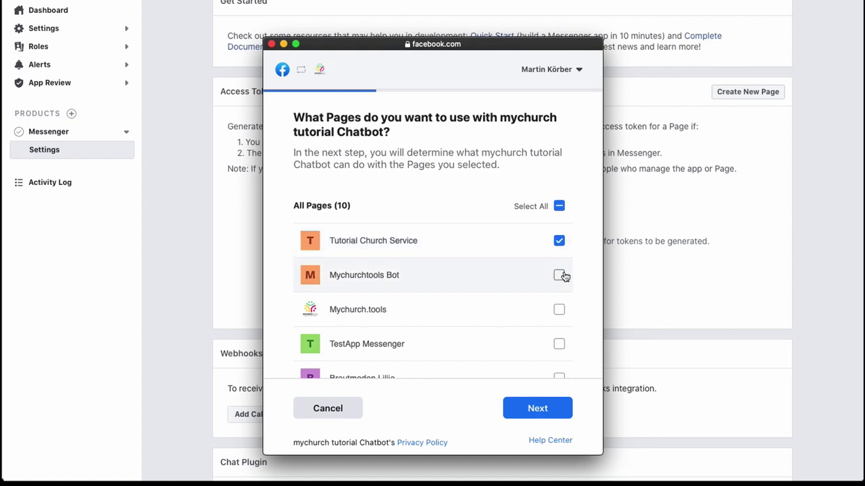
click(560, 411)
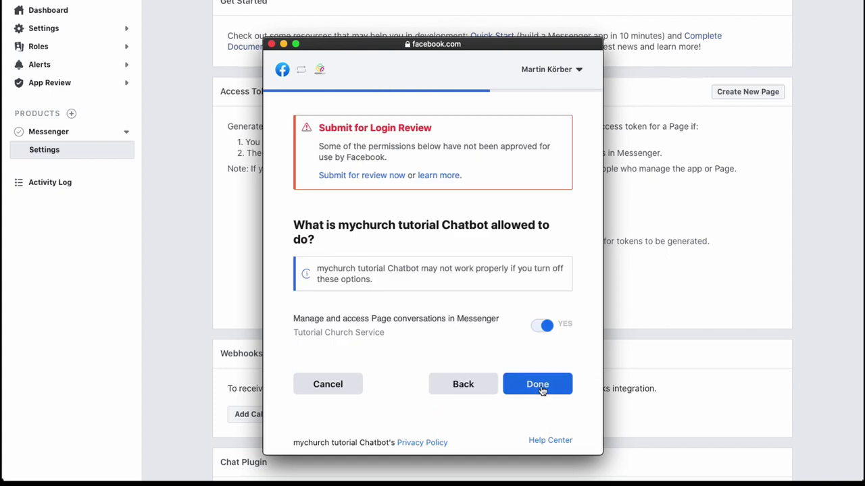
click(540, 390)
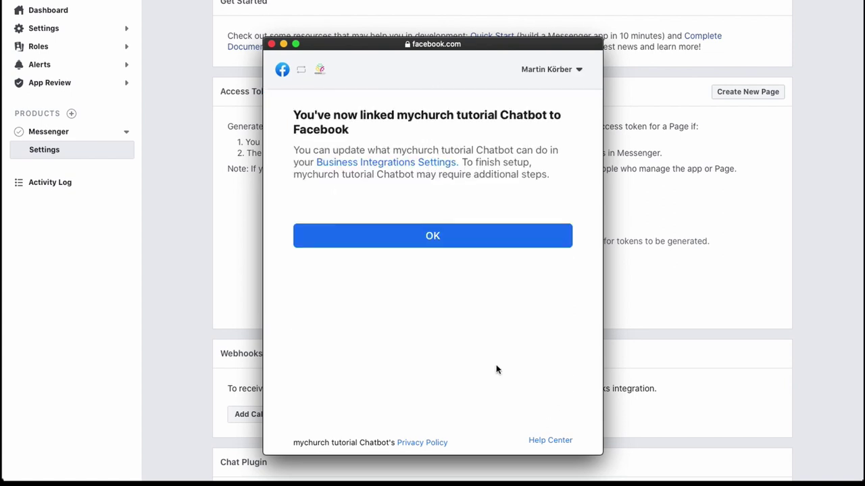
click(420, 239)
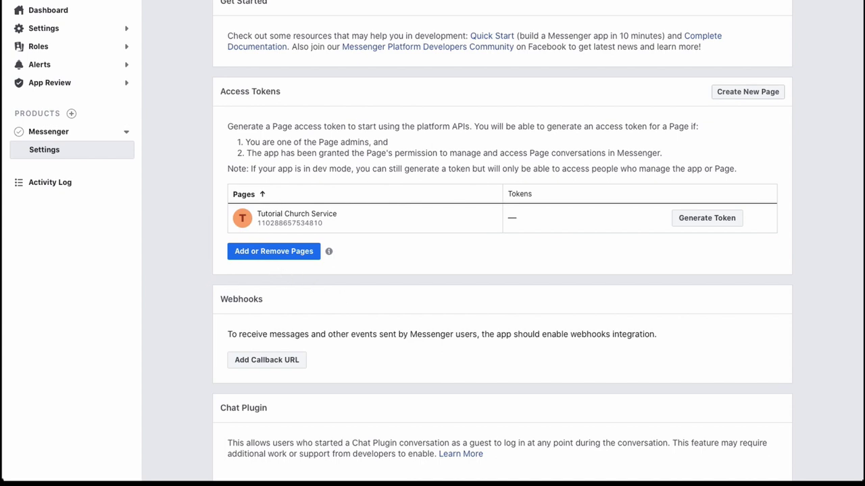
scroll(402, 326, down, 4)
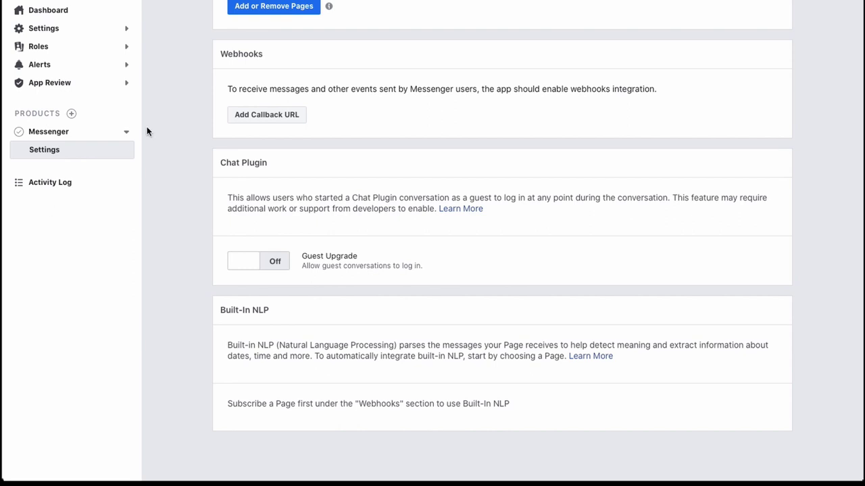
click(263, 119)
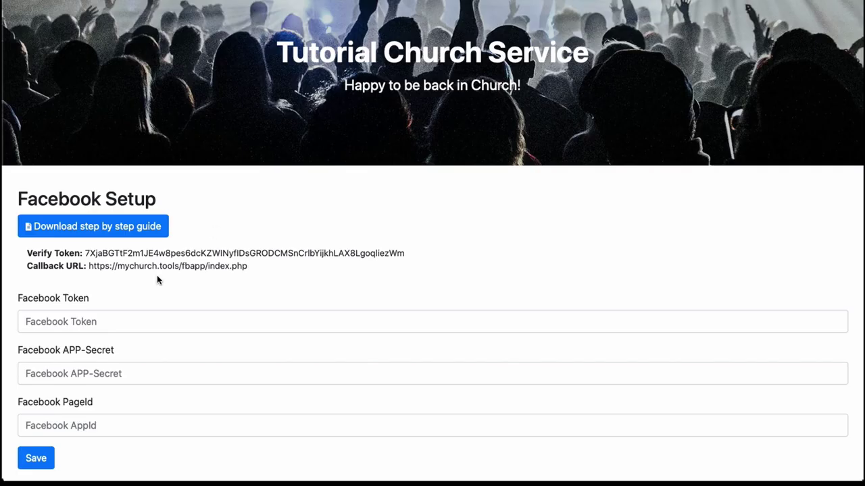
drag(250, 267, 89, 267)
key(ctrl+c)
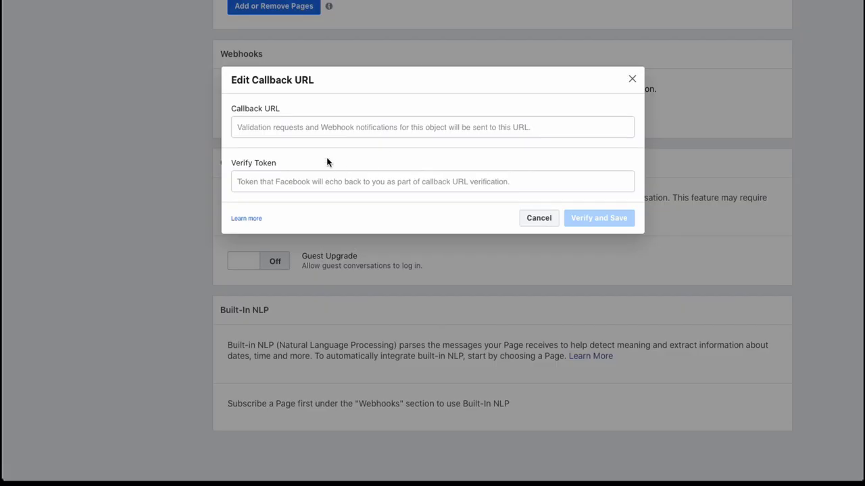
click(287, 127)
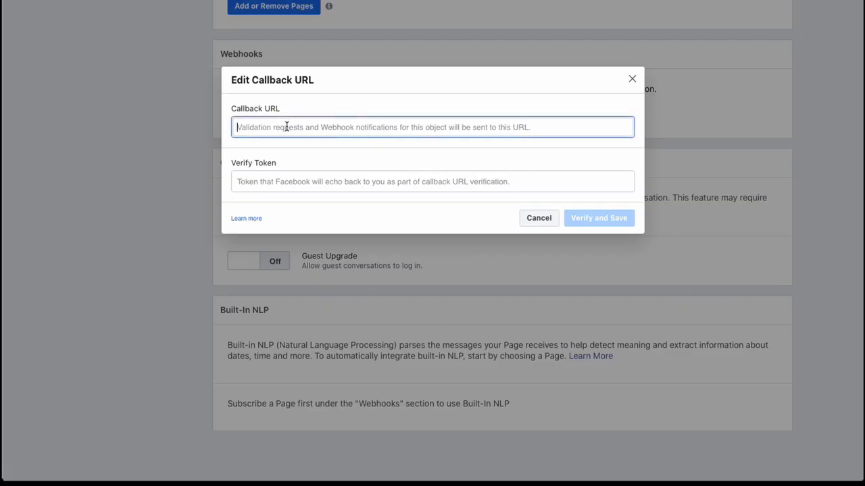
key(ctrl+v)
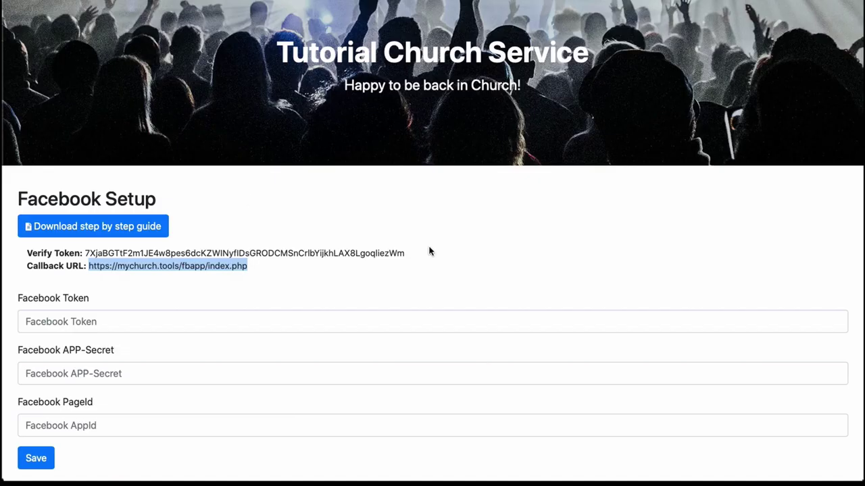
drag(427, 252, 84, 253)
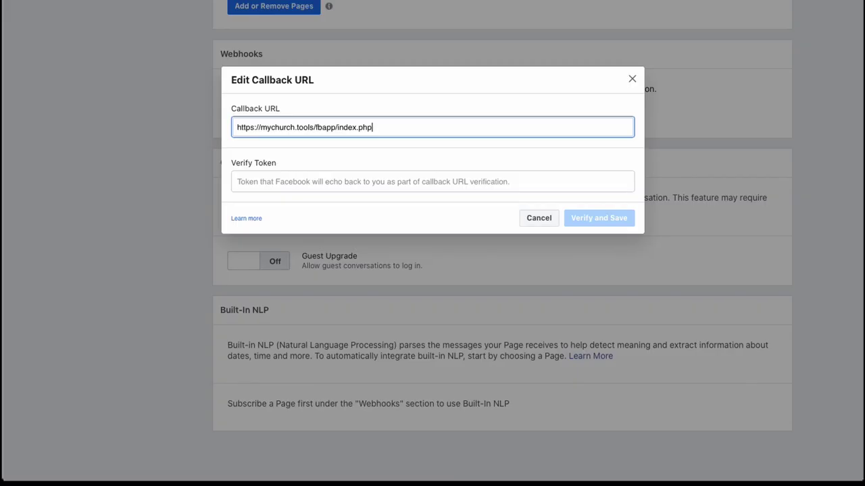
click(279, 177)
key(ctrl+v)
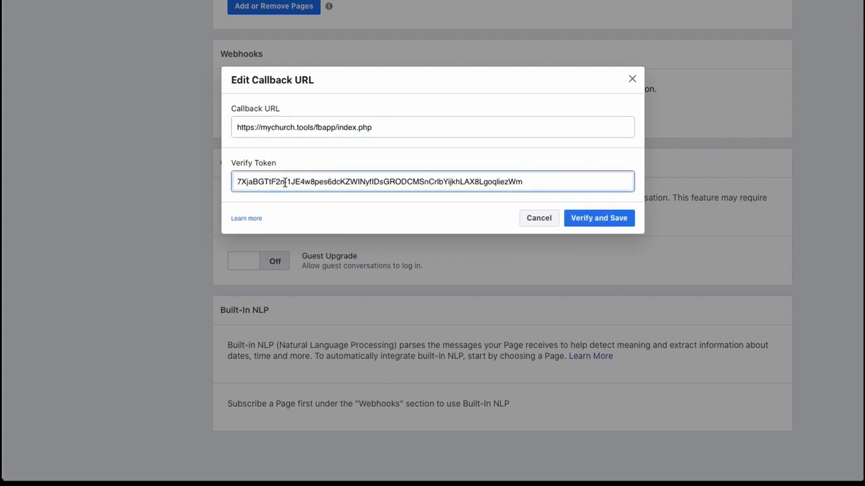
click(607, 225)
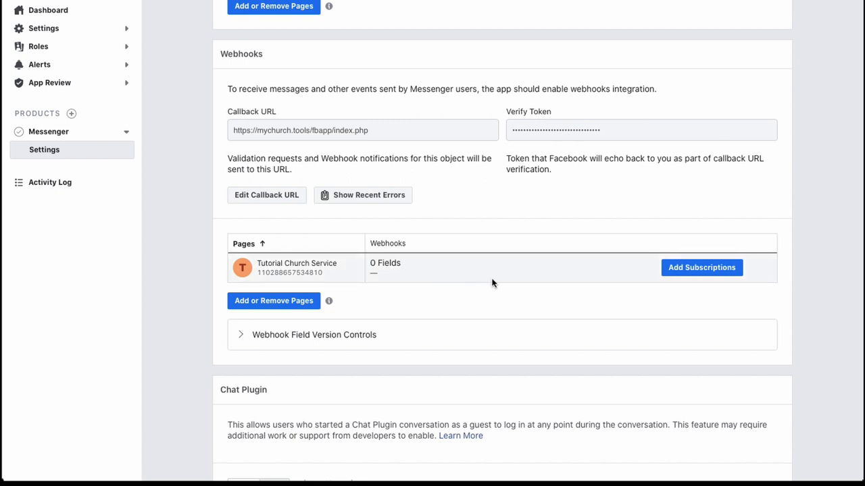
Step: Subscribe the Tutorial Church Service webhook to messages and messaging_postbacks and save
click(705, 269)
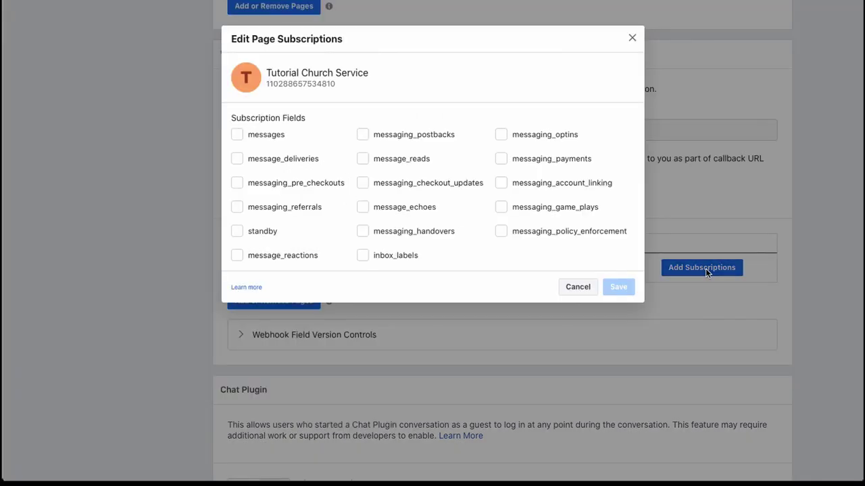
click(270, 135)
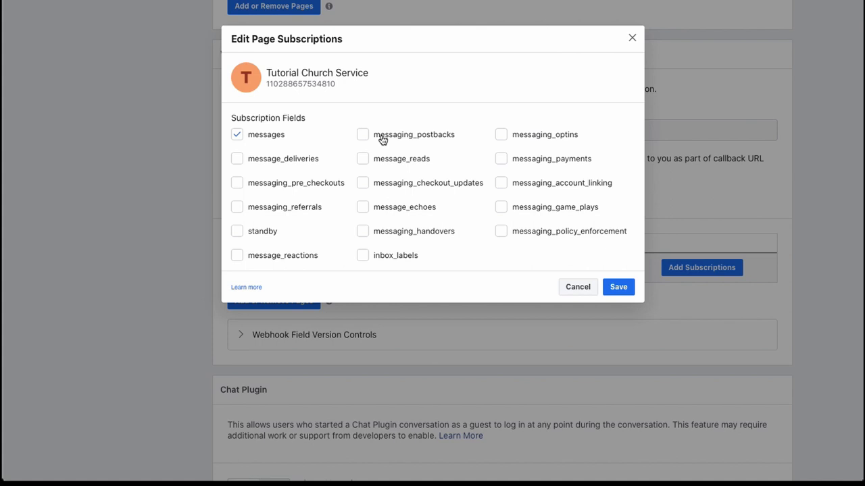
click(620, 291)
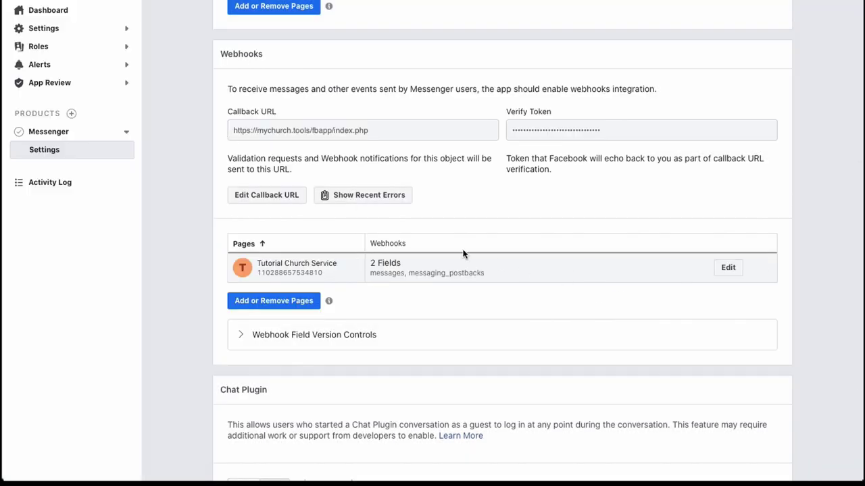
scroll(424, 298, down, 1)
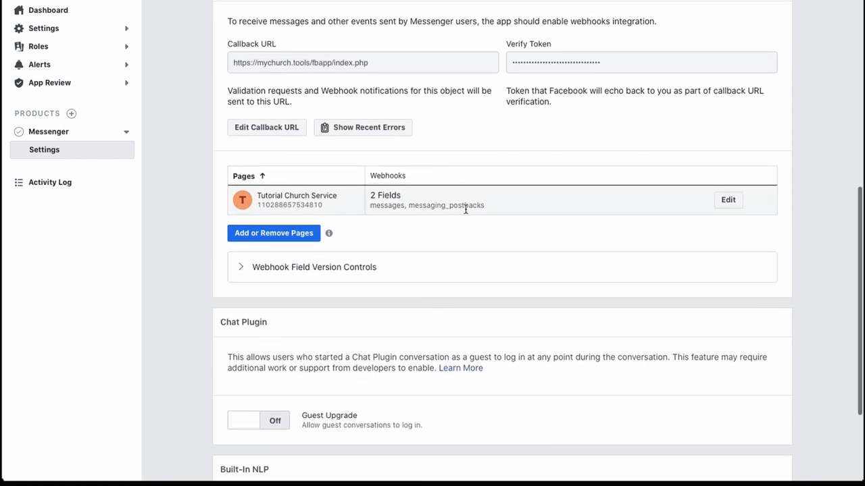
scroll(472, 271, down, 2)
scroll(475, 274, down, 2)
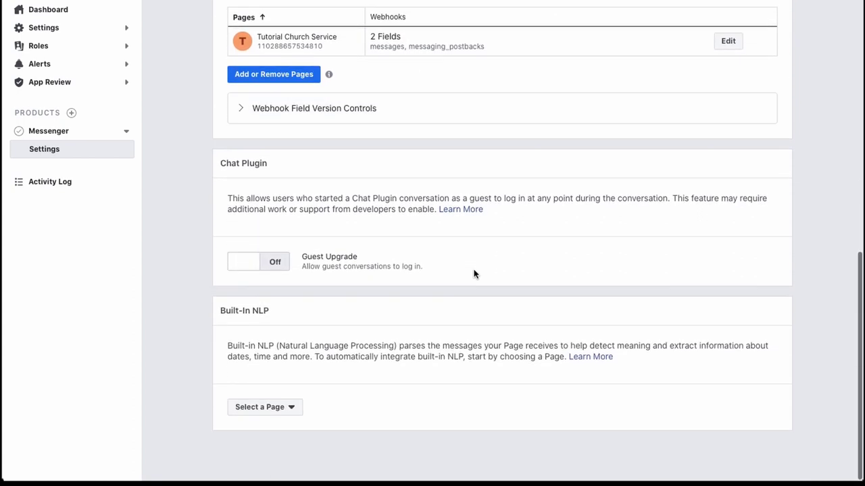
scroll(473, 273, up, 5)
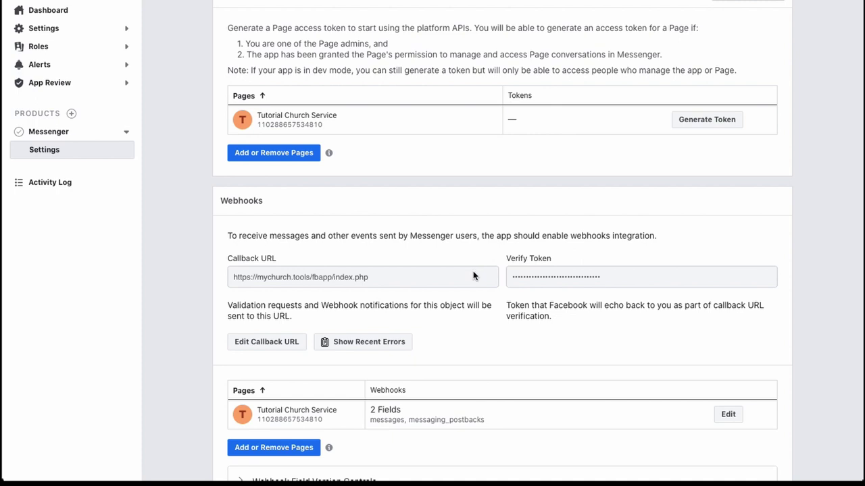
Step: Generate and copy a Page access token for Tutorial Church Service
click(702, 124)
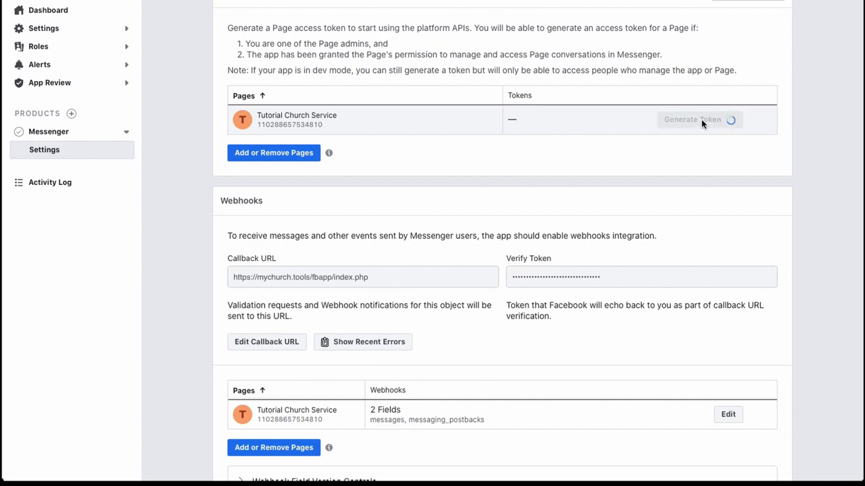
click(271, 202)
click(577, 237)
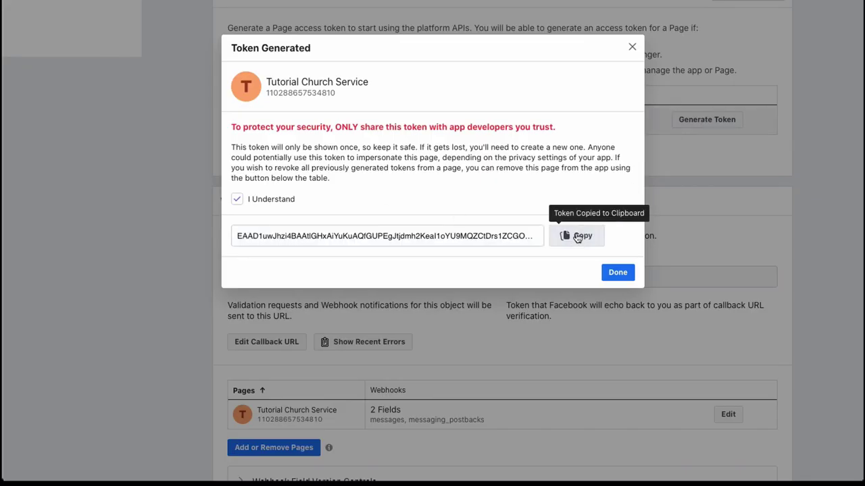
click(617, 273)
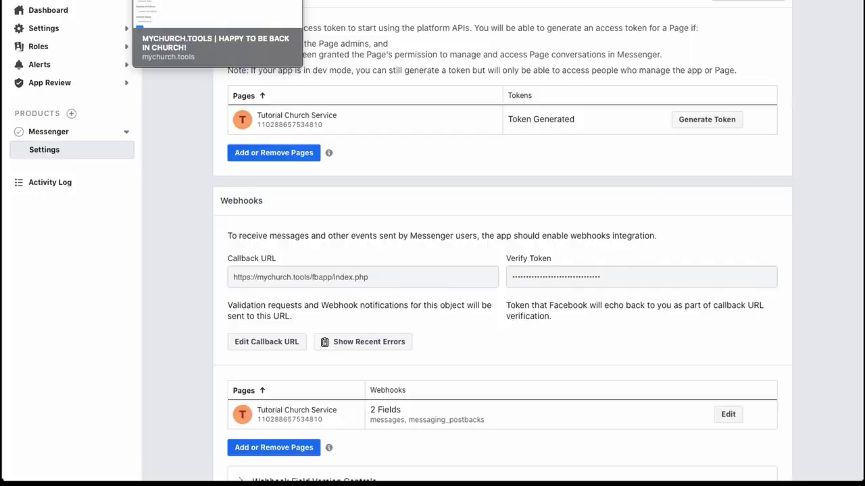
key(ctrl+Tab)
Step: Paste the access token into Facebook Token and the page ID into Facebook PageId
click(94, 322)
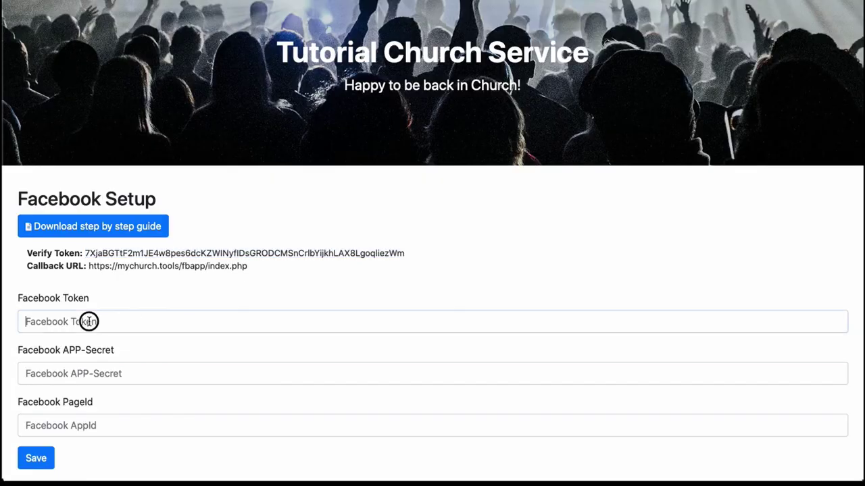
key(super+v)
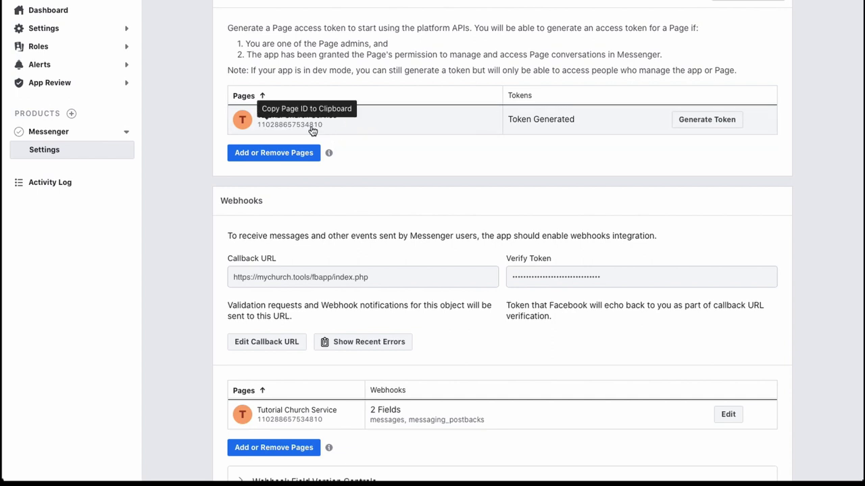
click(312, 130)
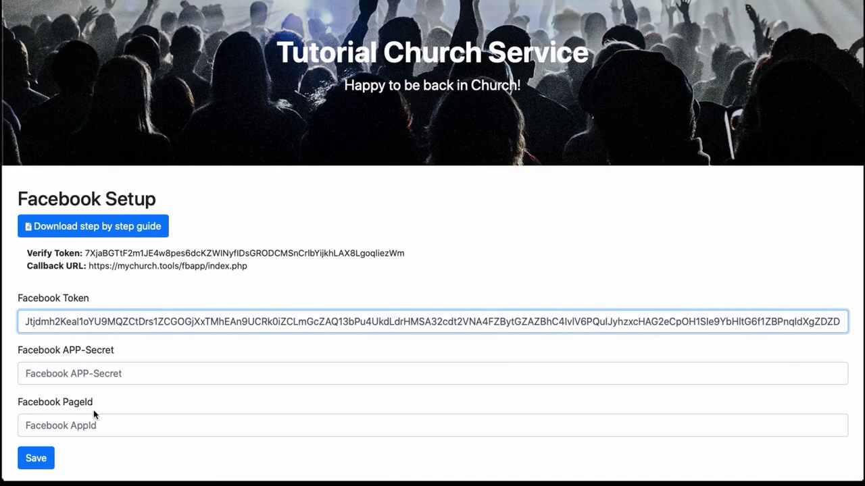
click(73, 432)
key(super+v)
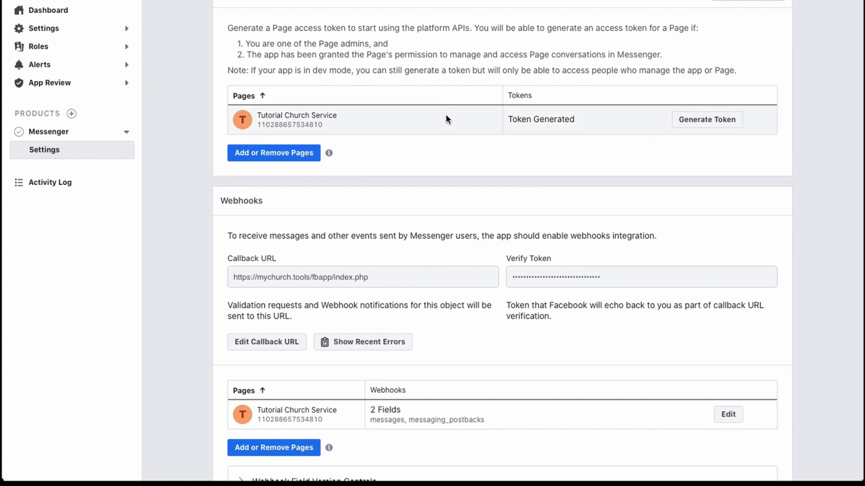
Step: Copy the App Secret from Basic settings into APP-Secret and save the form
click(47, 29)
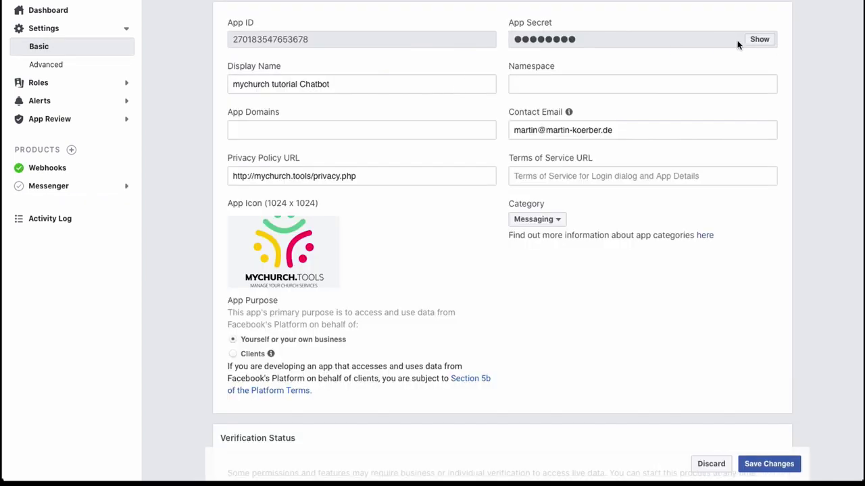
click(759, 39)
triple_click(585, 39)
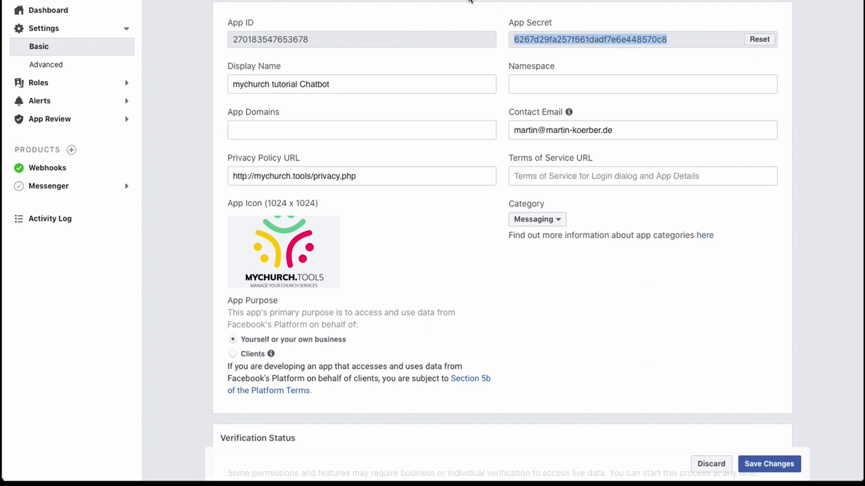
click(280, 1)
click(63, 381)
key(super+v)
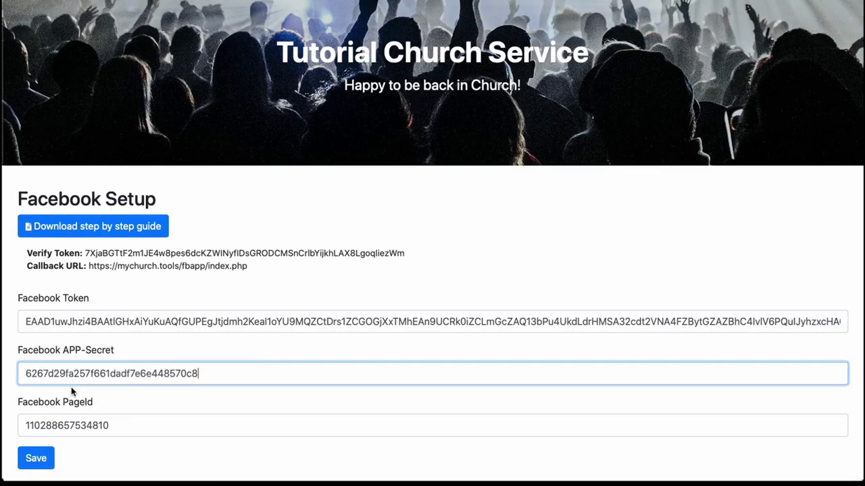
click(36, 459)
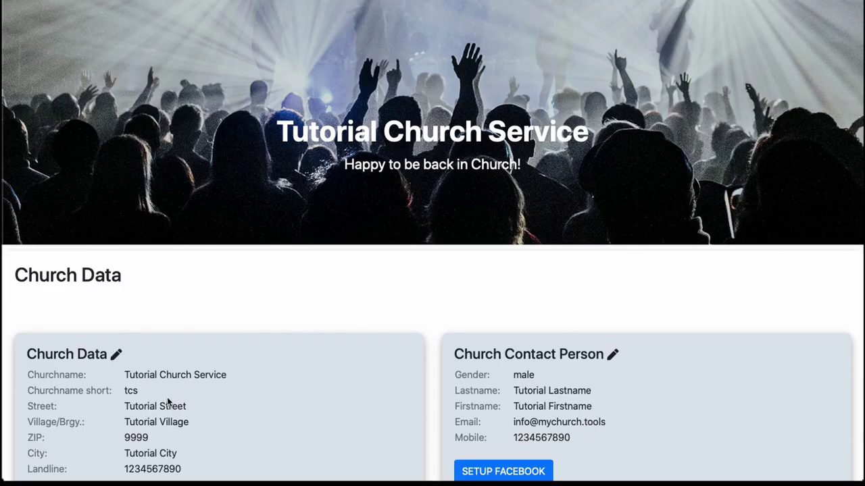
Step: Recheck and re-save the mychurch.tools Facebook Setup values, then open a new browser tab
scroll(169, 404, down, 3)
scroll(167, 401, down, 6)
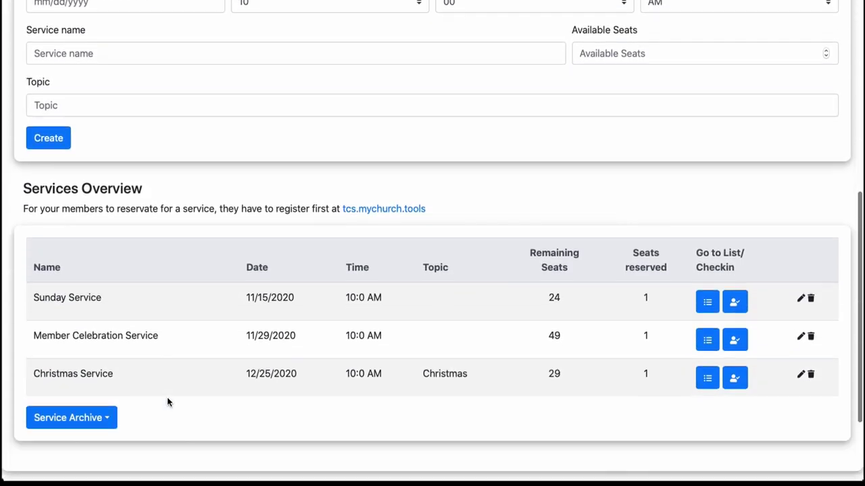
scroll(167, 398, up, 6)
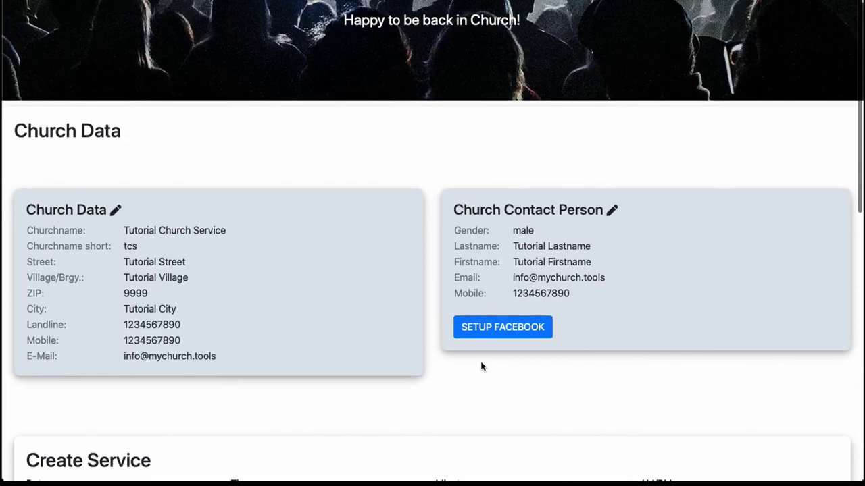
click(496, 328)
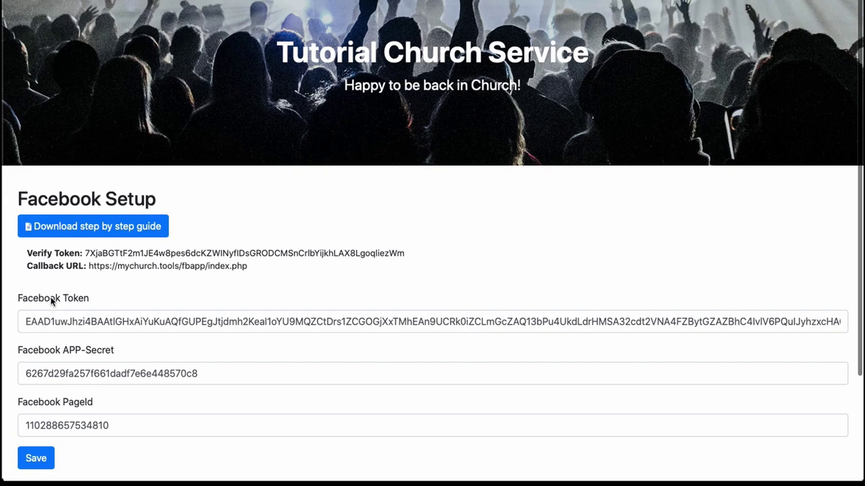
click(36, 460)
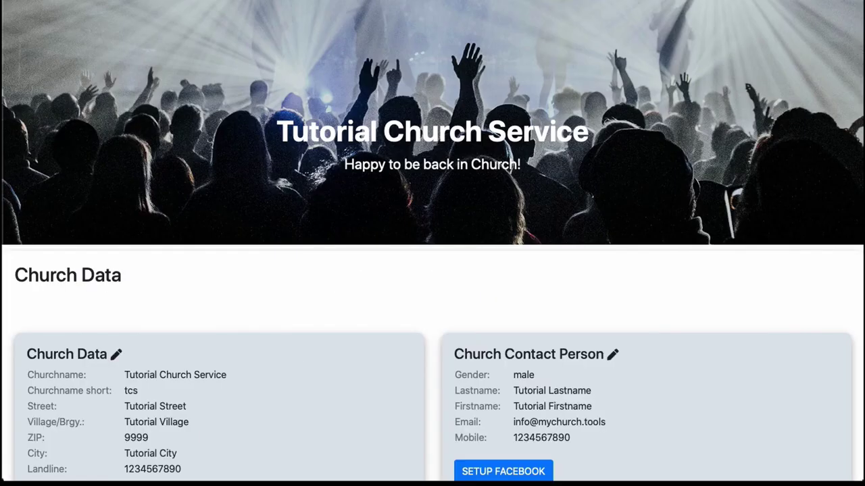
key(super+t)
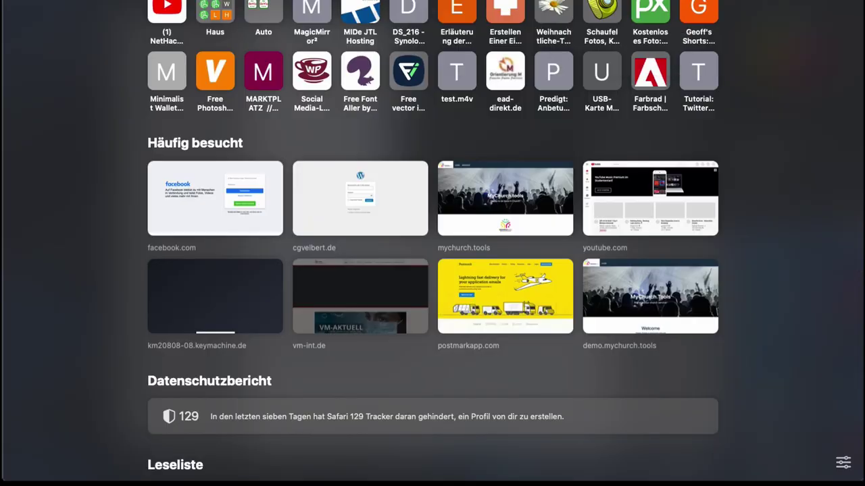
Step: Load Facebook and switch to managing the Tutorial Church Service Page from Pages
text(f)
key(Return)
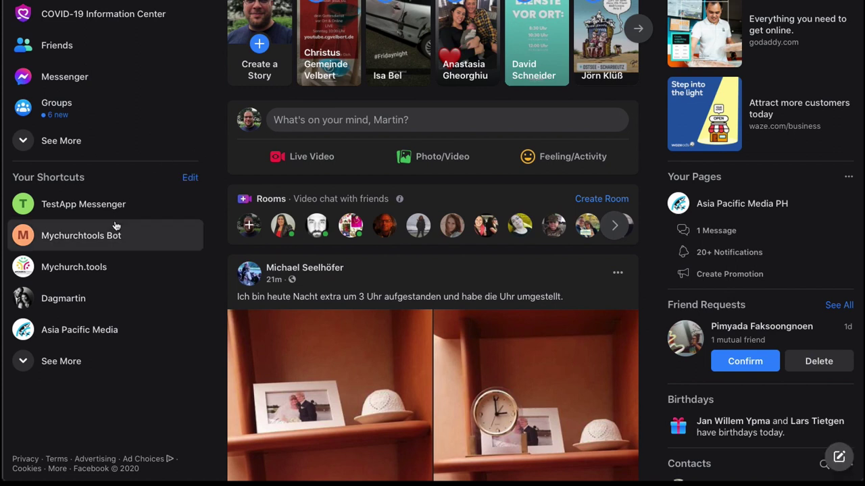
click(62, 142)
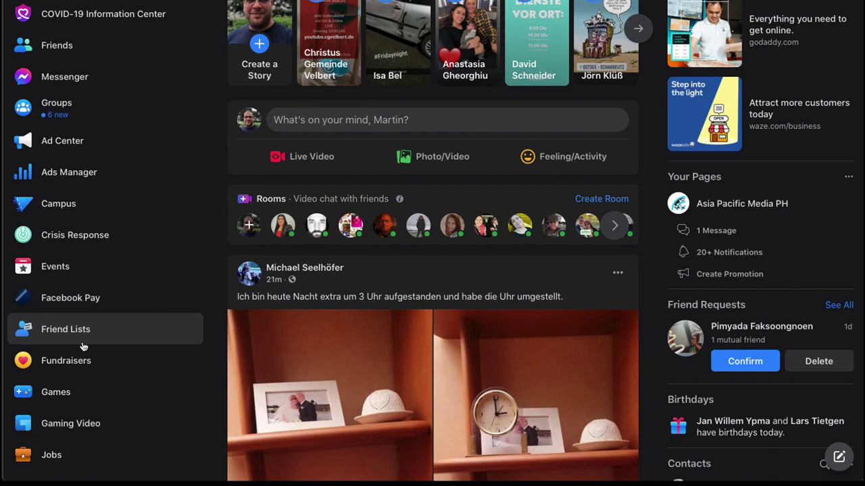
scroll(82, 346, down, 2)
scroll(81, 347, down, 4)
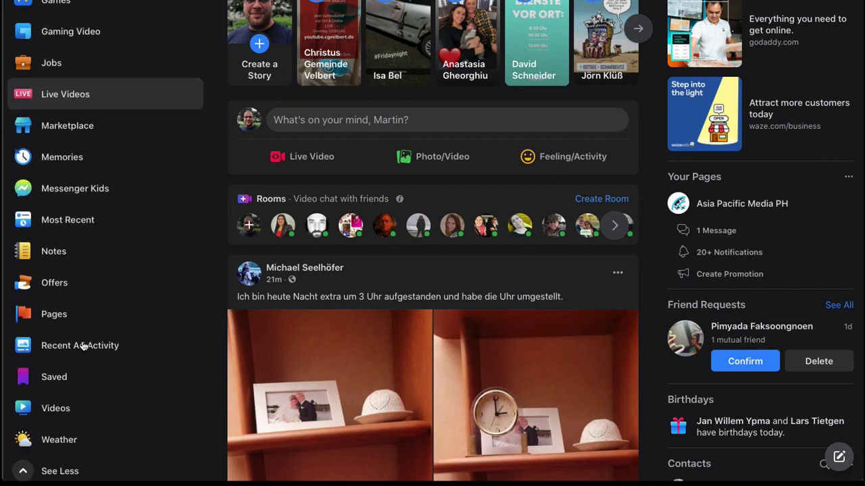
click(51, 322)
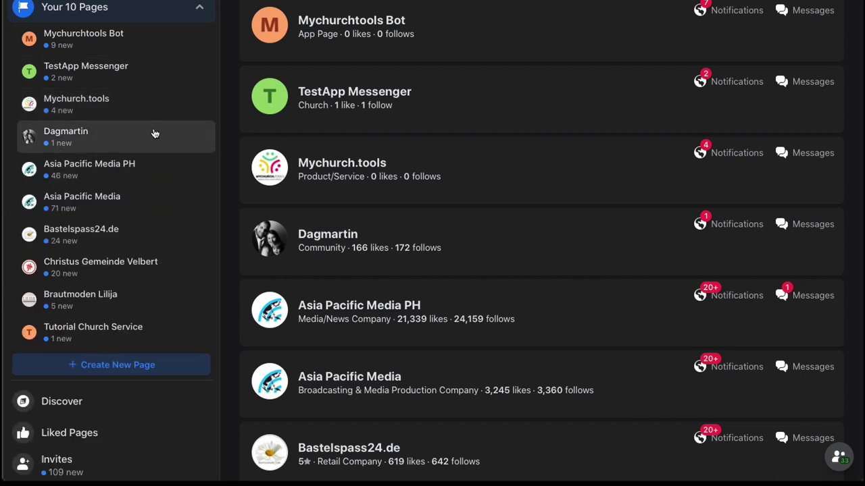
click(98, 333)
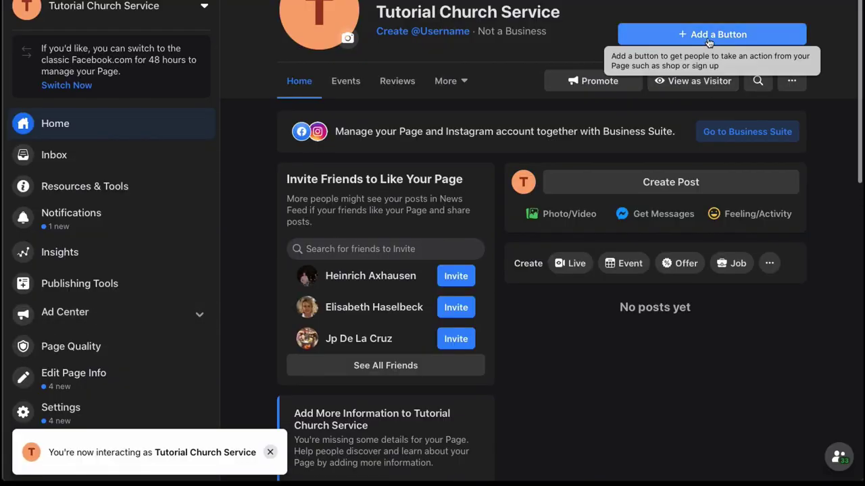
Step: Add a Send Message action button to the Tutorial Church Service Page
click(707, 37)
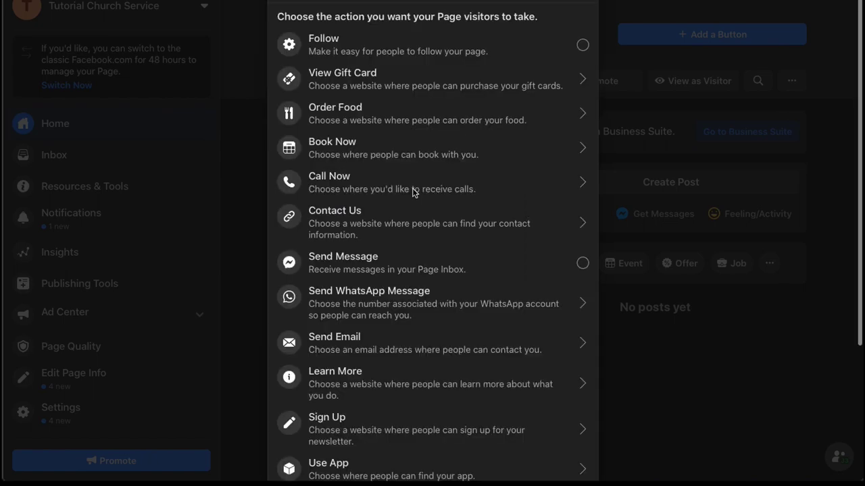
key(Escape)
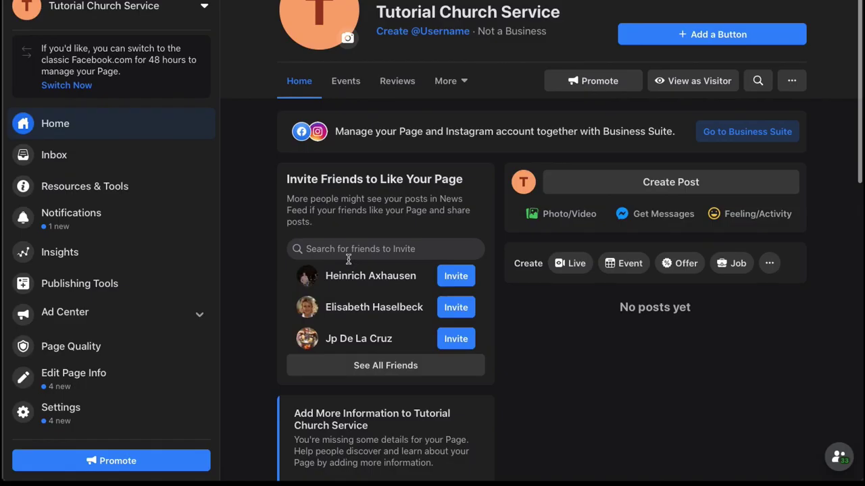
click(701, 39)
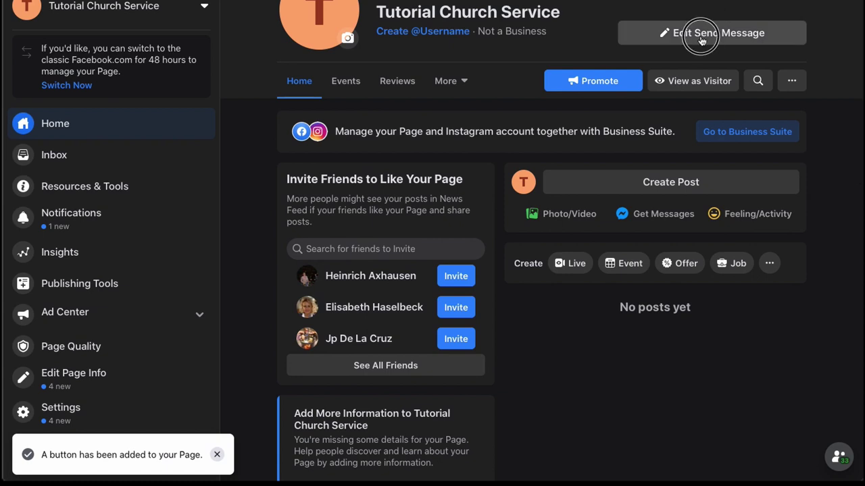
Step: Test the button by sending 'reservation' to the chatbot in Messenger
click(669, 70)
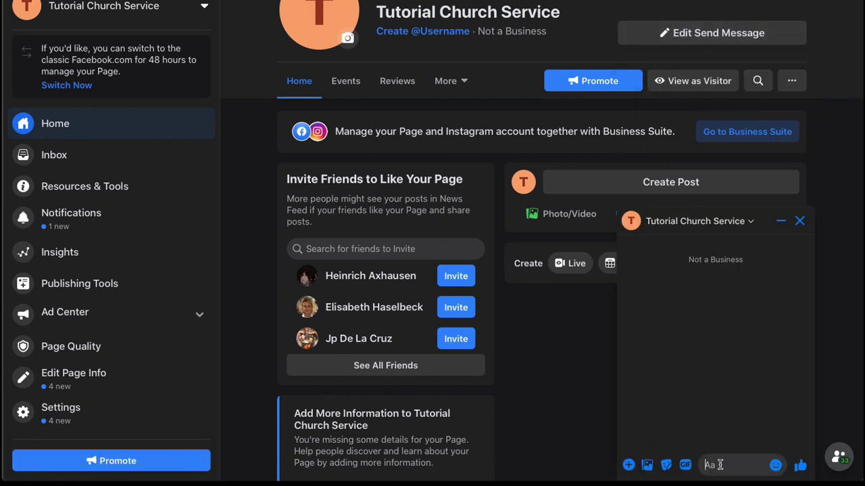
click(720, 465)
text(reservat)
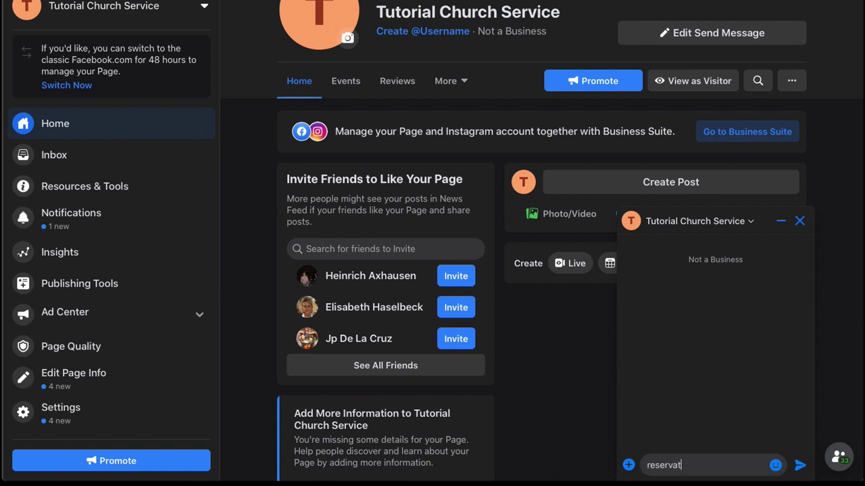
text(ion)
key(Return)
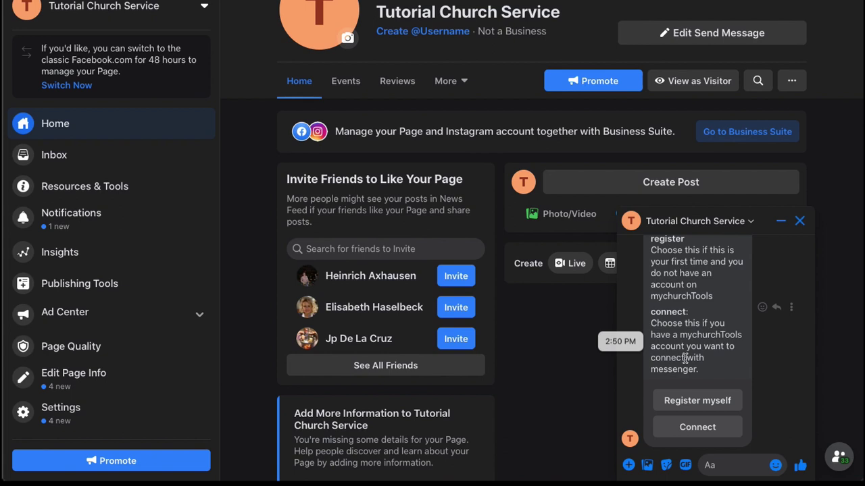
scroll(686, 358, up, 3)
scroll(686, 358, down, 3)
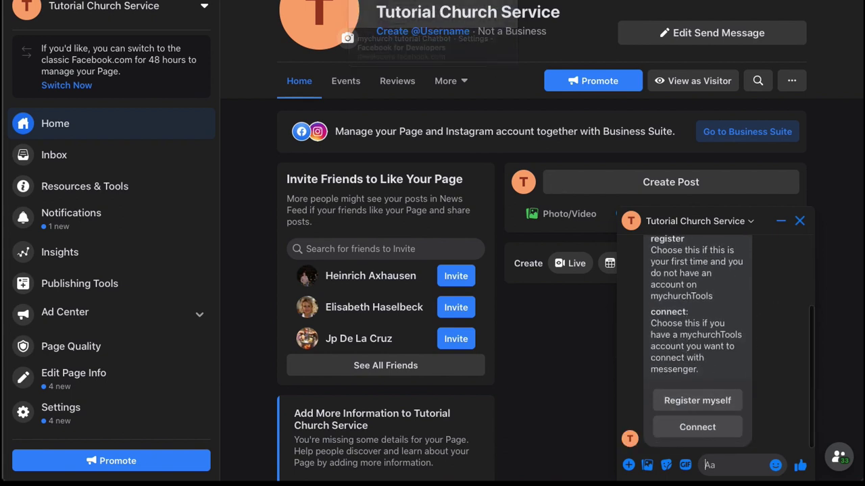
Step: In the developer app, request pages_messaging from App Review's Permissions and Features list
click(433, 2)
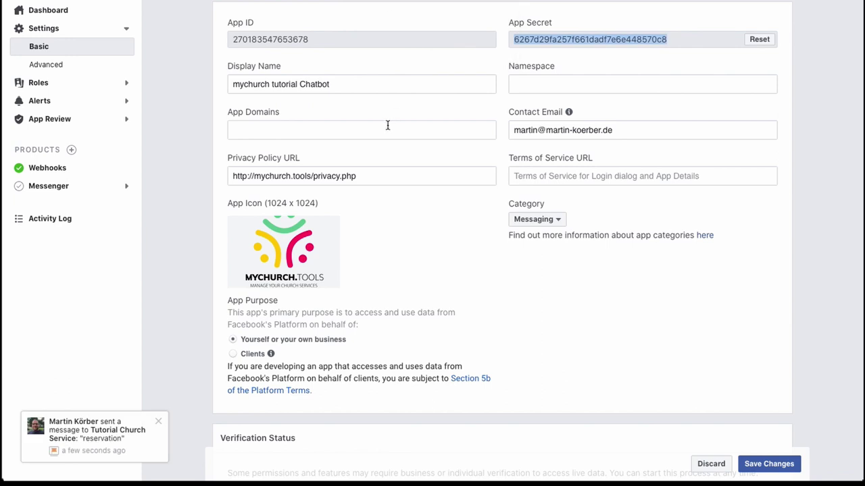
click(32, 122)
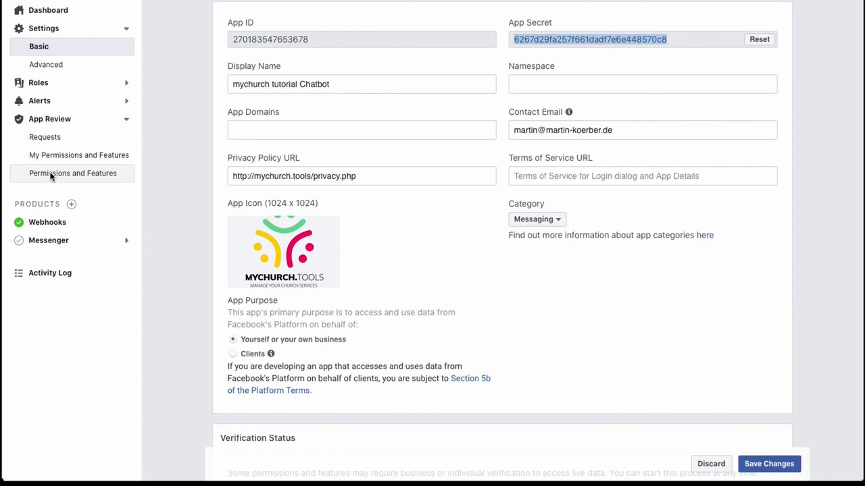
click(51, 175)
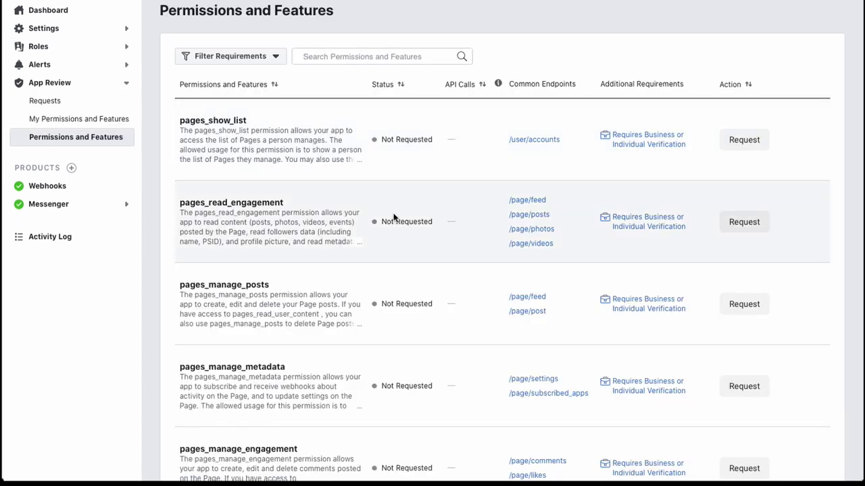
scroll(401, 264, down, 5)
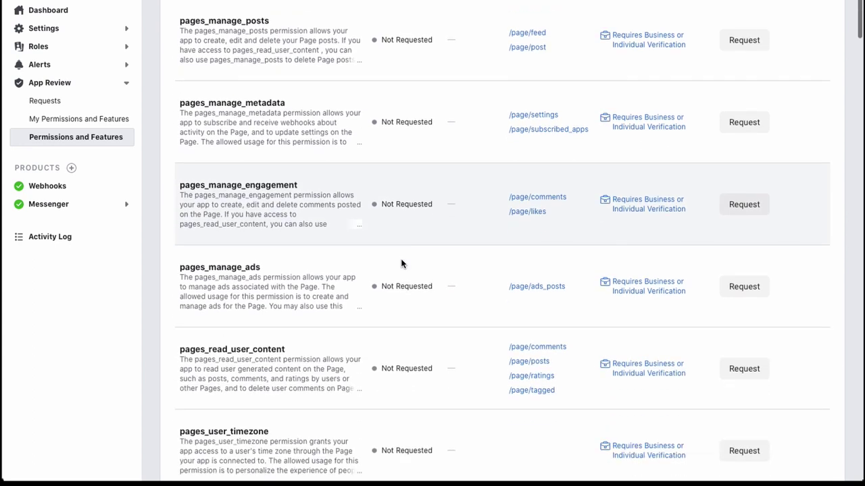
scroll(401, 263, down, 5)
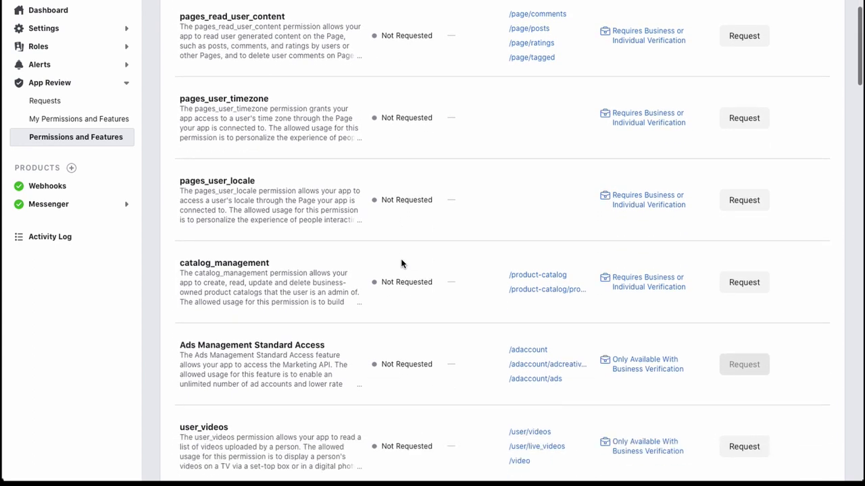
scroll(401, 263, down, 9)
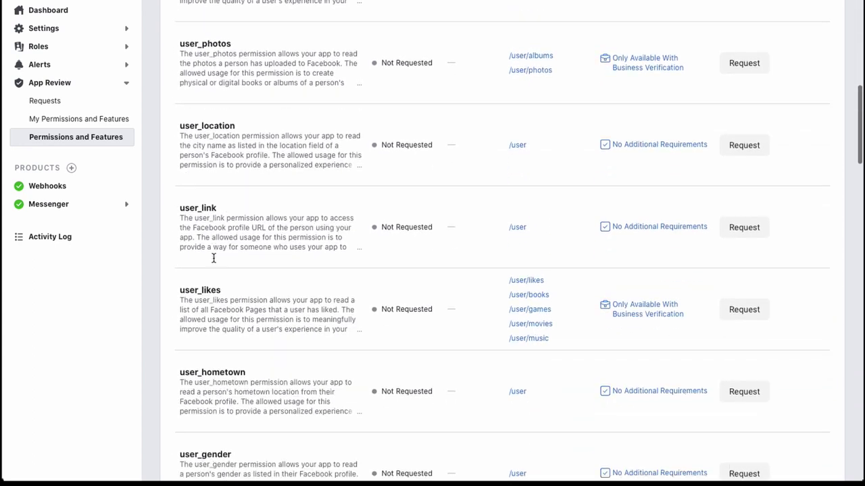
scroll(214, 258, down, 7)
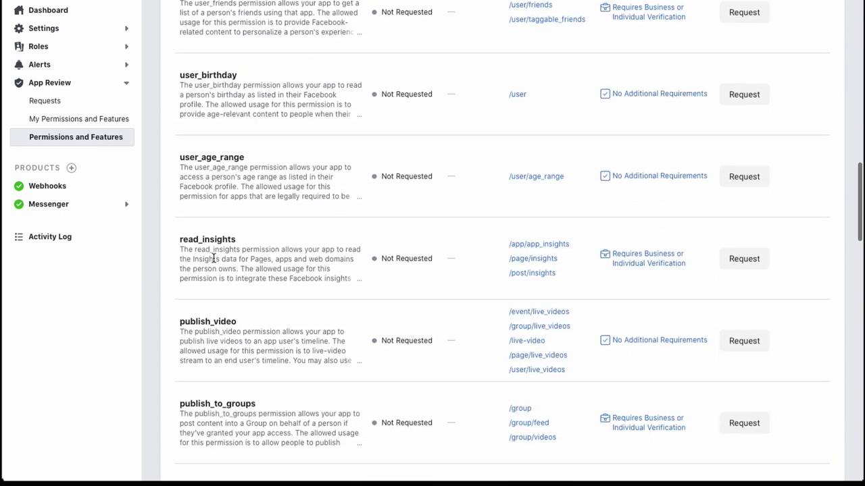
scroll(213, 258, down, 4)
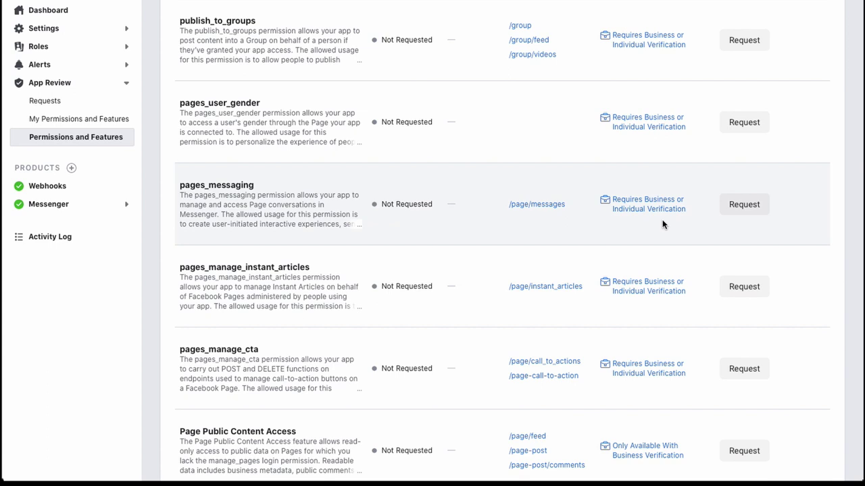
click(743, 205)
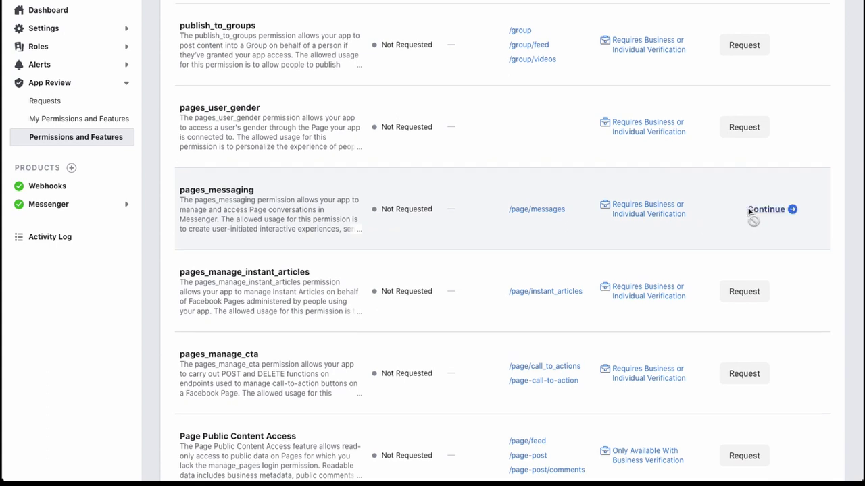
Step: Continue to the pages_messaging Request for App Review page and look over its steps
click(770, 213)
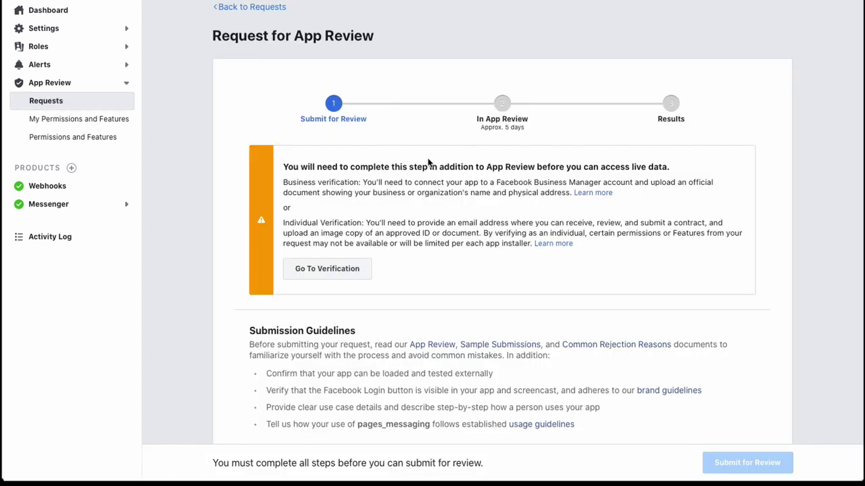
scroll(458, 237, down, 5)
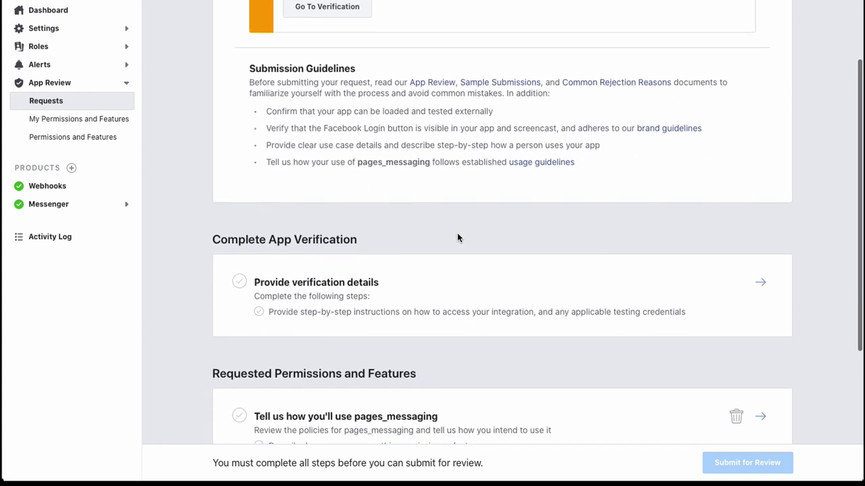
scroll(397, 317, down, 3)
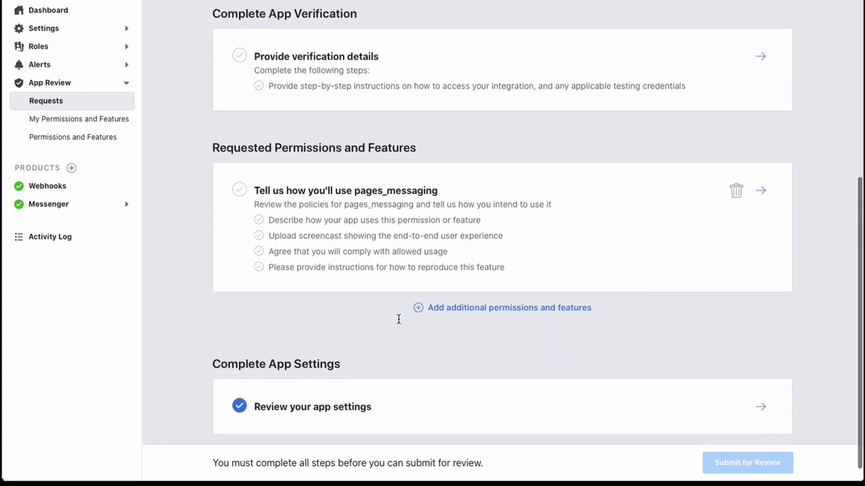
scroll(399, 319, up, 1)
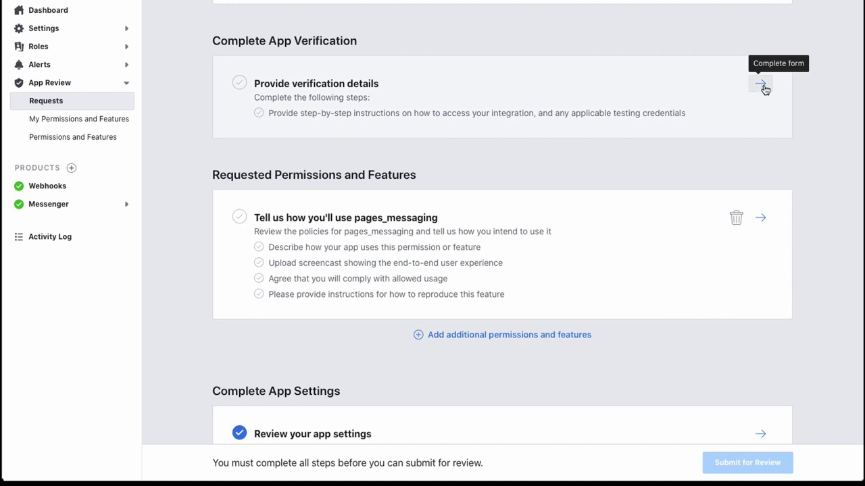
Step: Save verification details stating no Facebook Login, explained as 'its just a messenger bo'
click(761, 85)
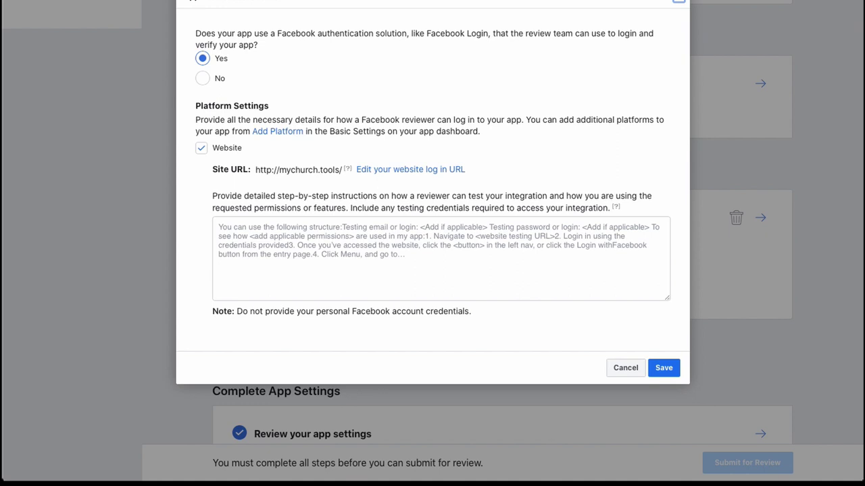
click(203, 79)
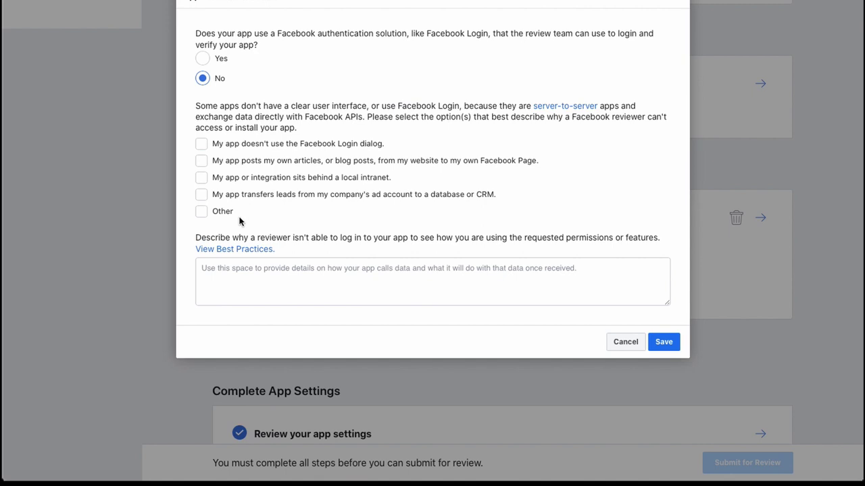
click(202, 145)
click(280, 269)
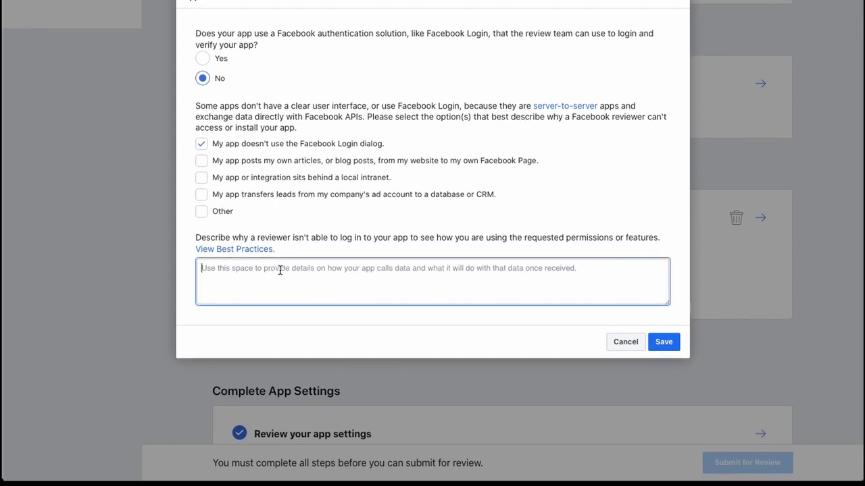
text(its just a )
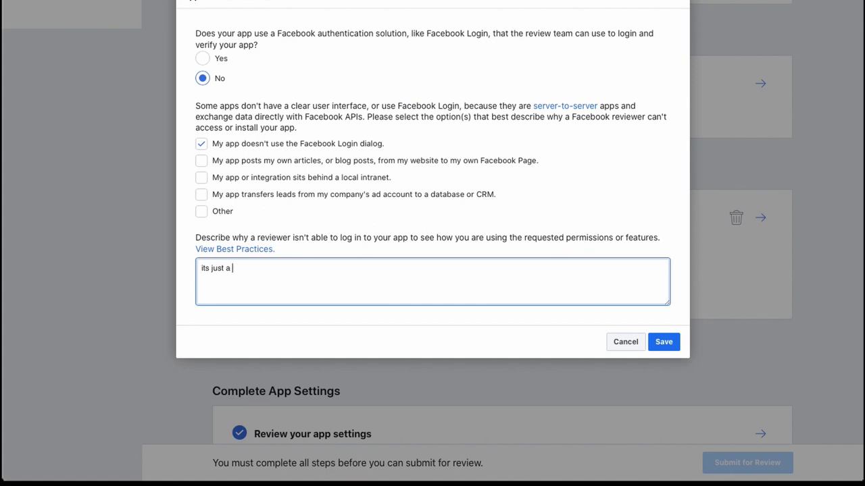
text(messenger bo)
click(658, 344)
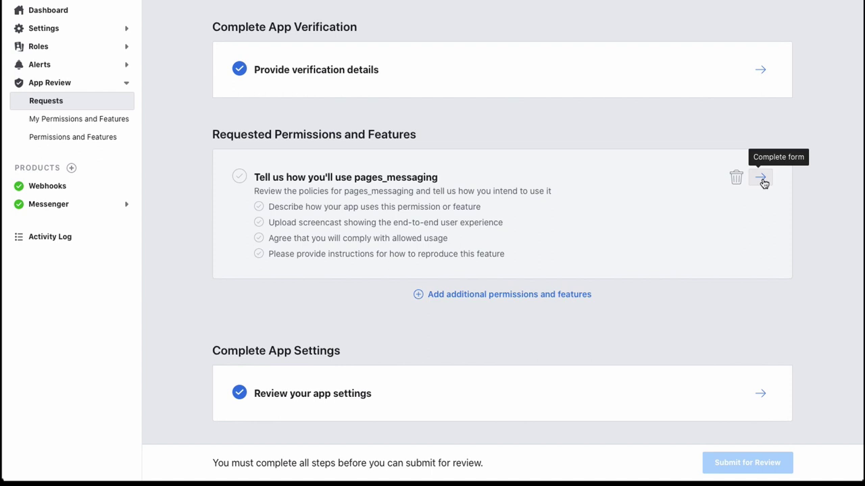
Step: Paste the pages_messaging usage description and step-by-step test instructions into the form
click(762, 181)
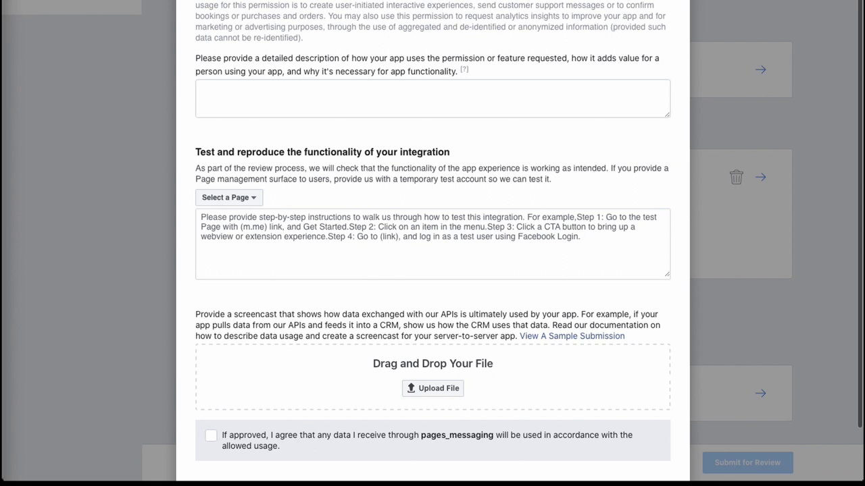
click(268, 105)
text(Here in the Philippines, churches are only allowed to hold services at 10-50% of their capacity. To do so, they must record who attended which service. In order to support the churches we have developed this chat-bot where the visitors of the church can reserve a seat in the respective church and in a Corona case contact the visitors)
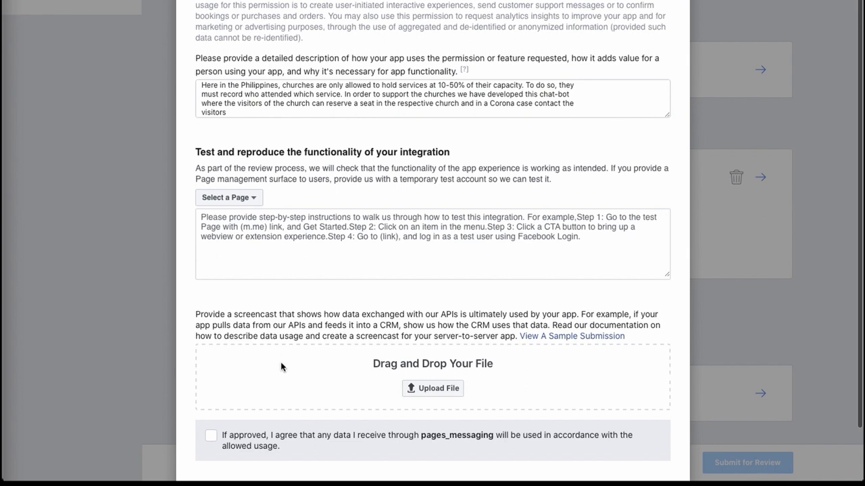
click(296, 255)
key(ctrl+v)
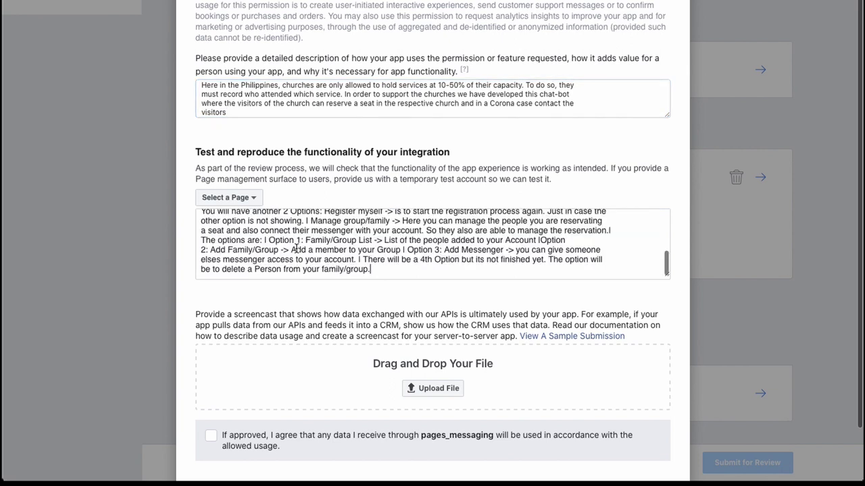
Step: Select Tutorial Church Service as the test page and accept the allowed-usage agreement
click(249, 196)
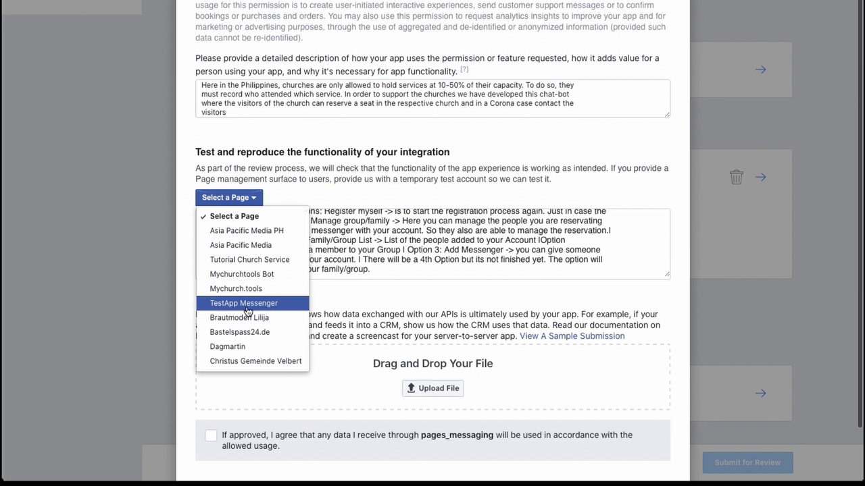
click(255, 261)
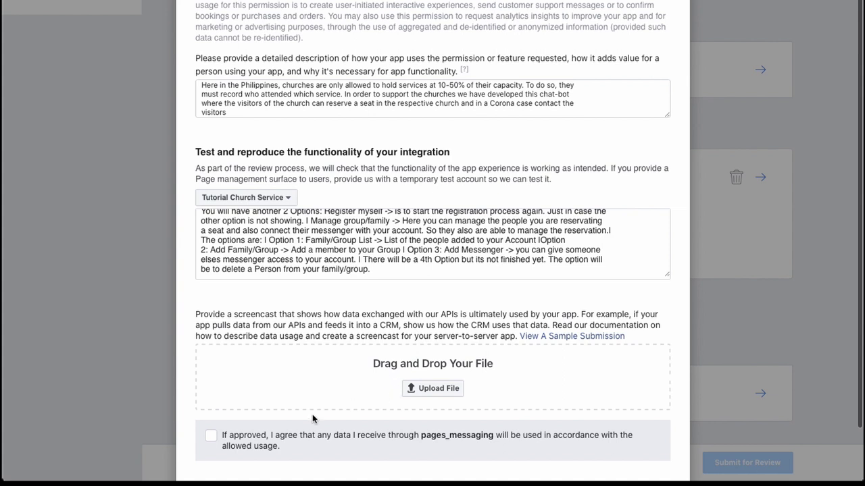
click(211, 437)
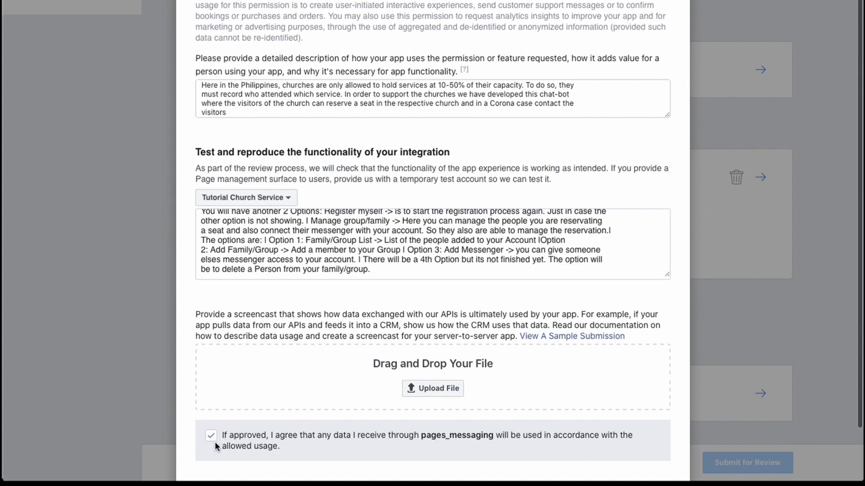
click(443, 397)
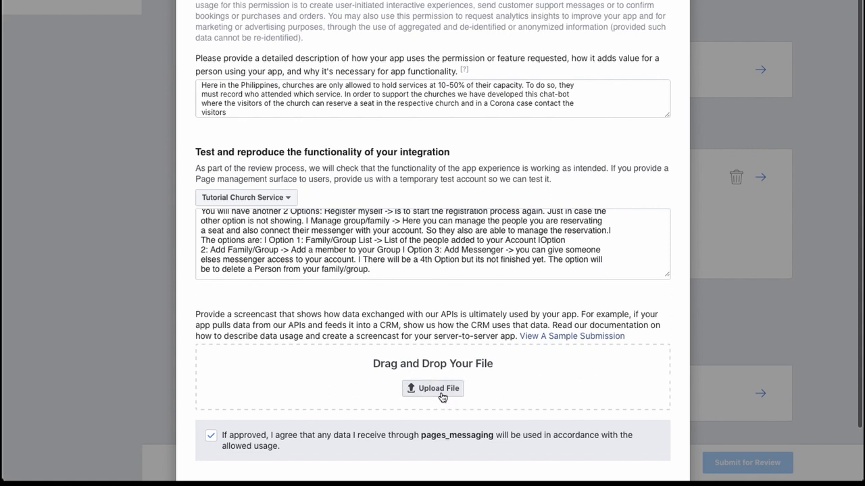
Step: Upload the FacebookChatBotVideo screencast and save the pages_messaging request form
scroll(393, 124, down, 2)
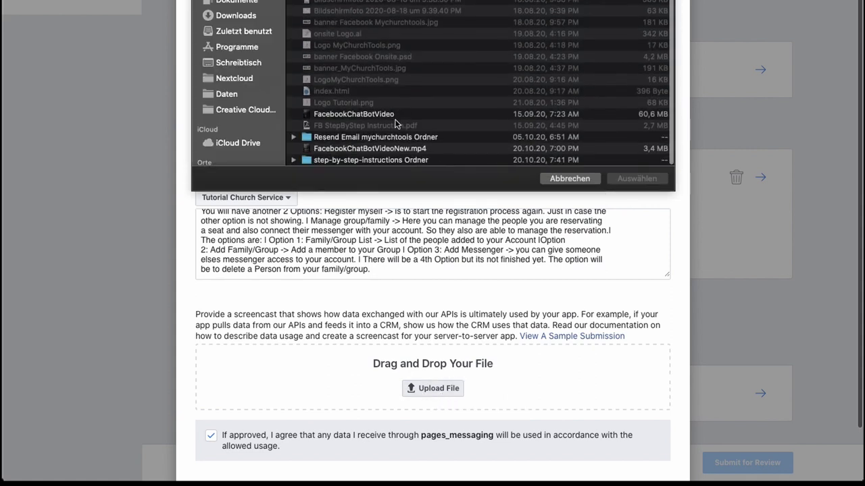
scroll(406, 121, up, 2)
scroll(415, 118, down, 3)
scroll(406, 119, up, 1)
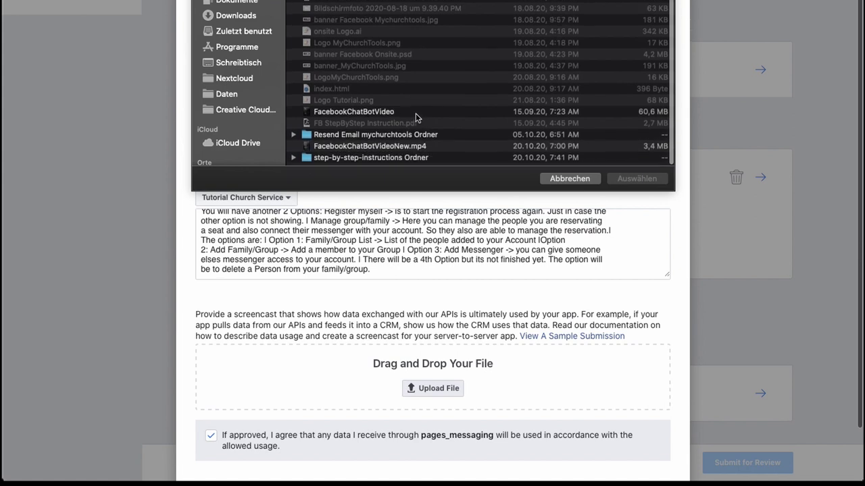
click(376, 116)
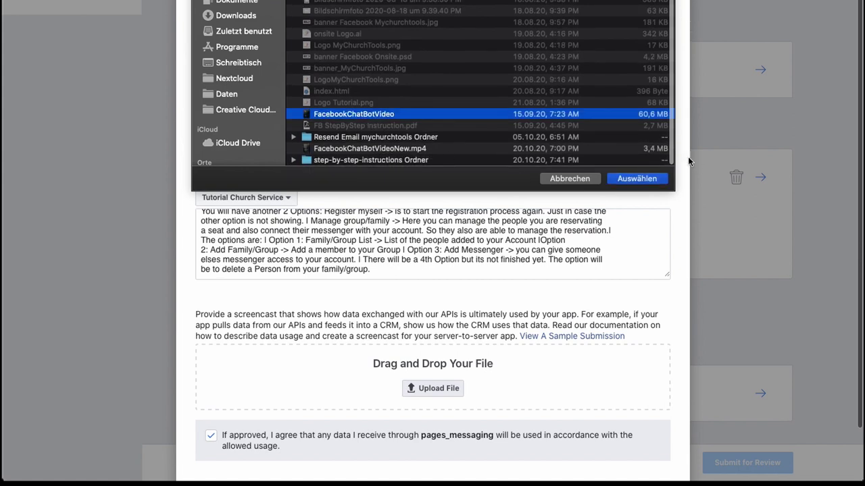
click(635, 179)
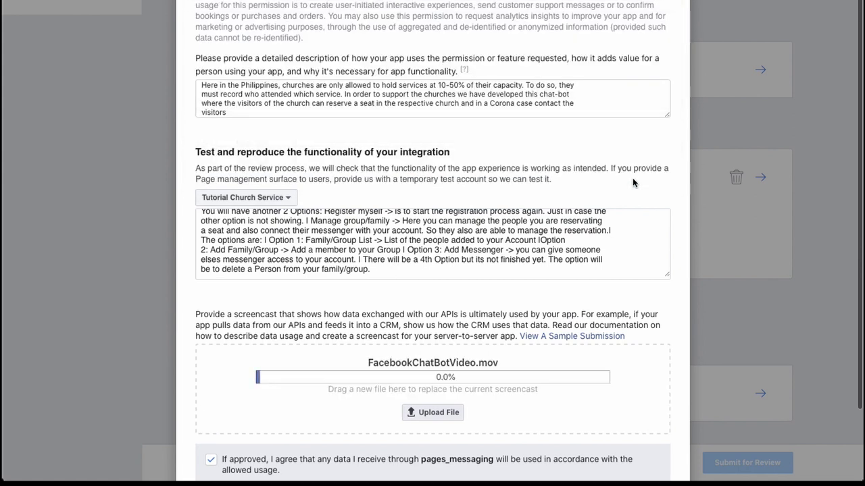
scroll(687, 314, down, 2)
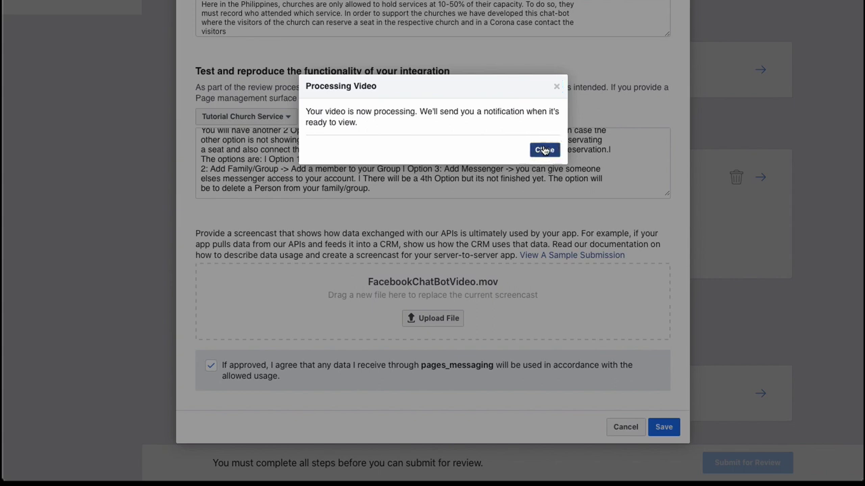
click(544, 149)
click(663, 443)
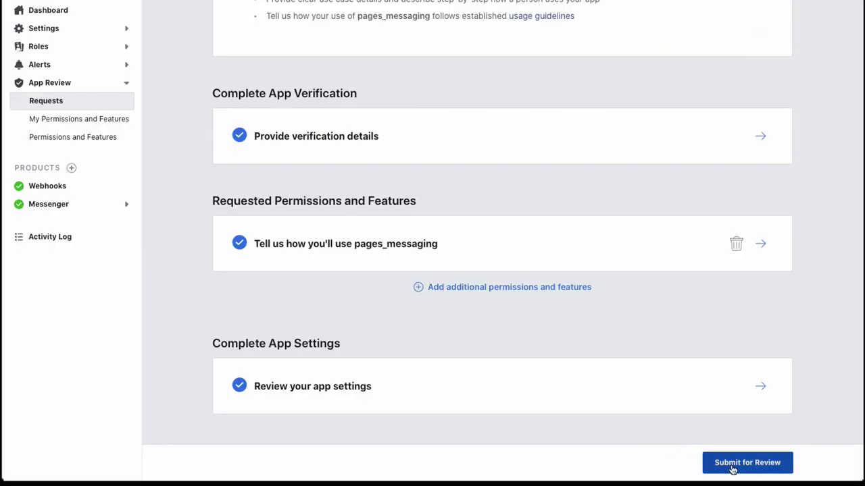
Step: Submit the app for review, accepting the platform terms and developer policies
click(732, 469)
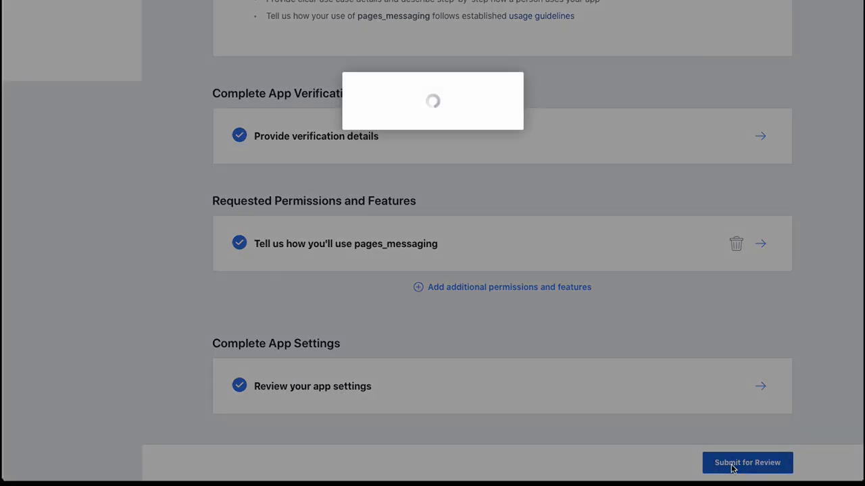
click(309, 185)
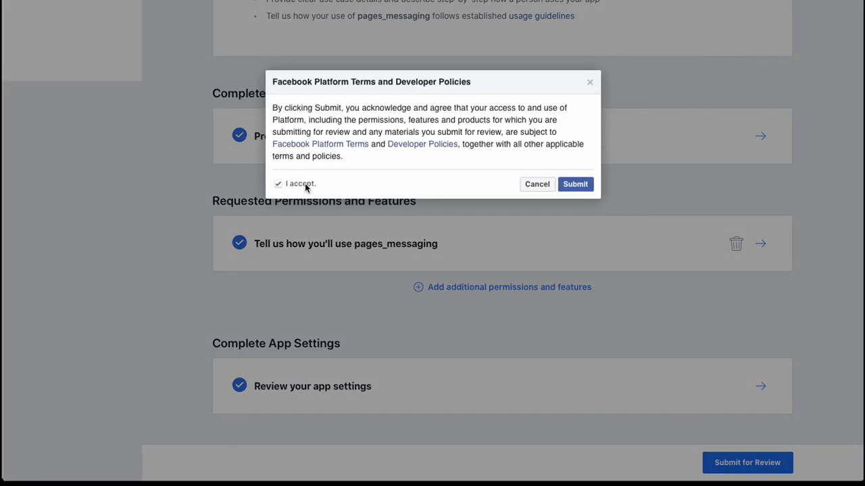
click(571, 189)
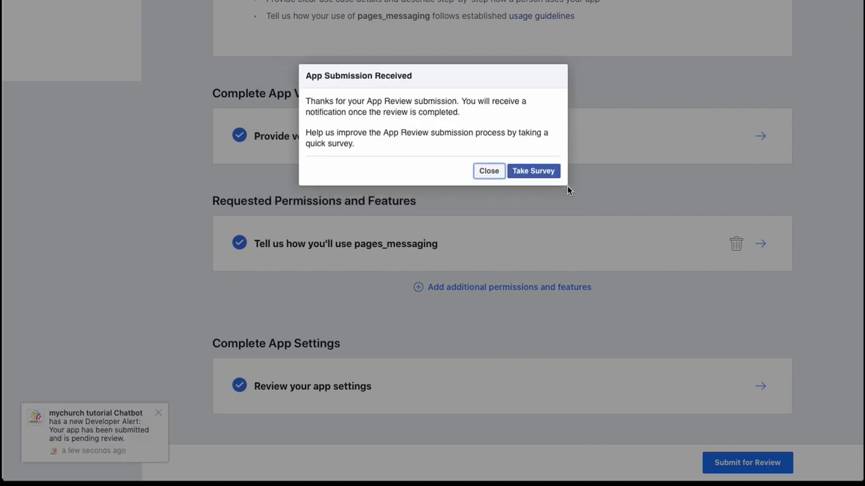
click(502, 175)
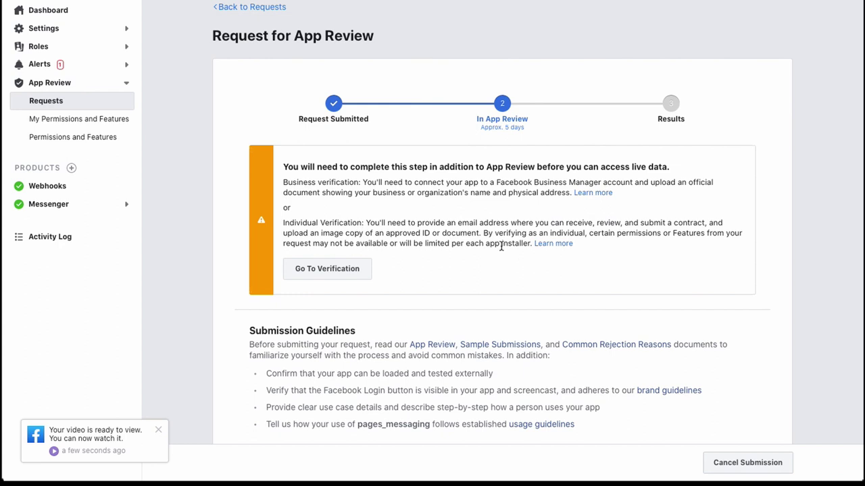
Step: Go to the app's Basic settings to view its business verification status
scroll(520, 251, down, 3)
scroll(522, 254, down, 2)
scroll(521, 255, up, 4)
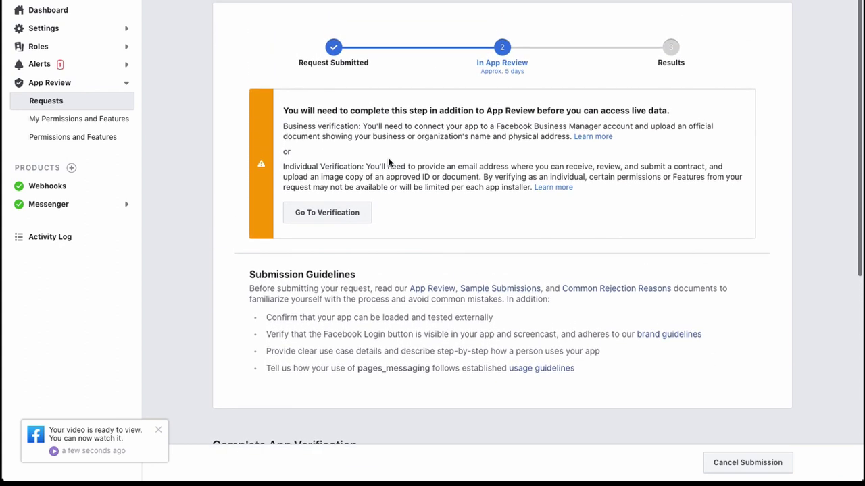
click(300, 214)
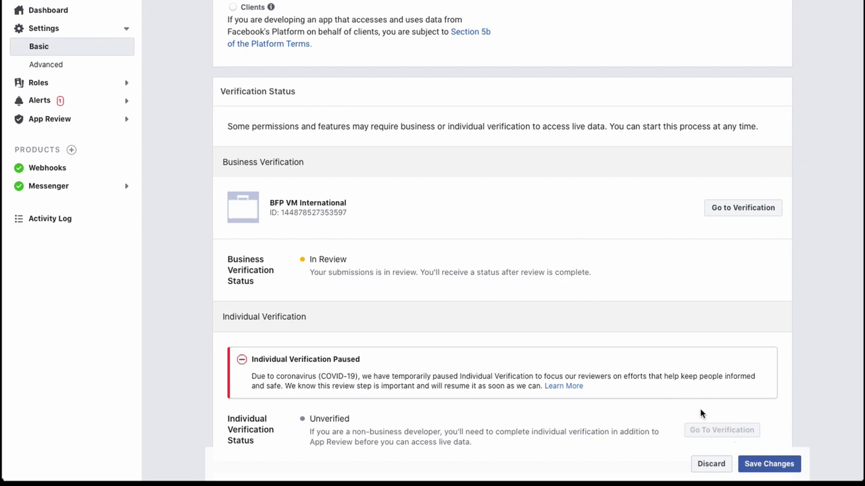
Step: Flip the app's In development toggle and confirm Switch Mode to make it Live
scroll(295, 328, up, 2)
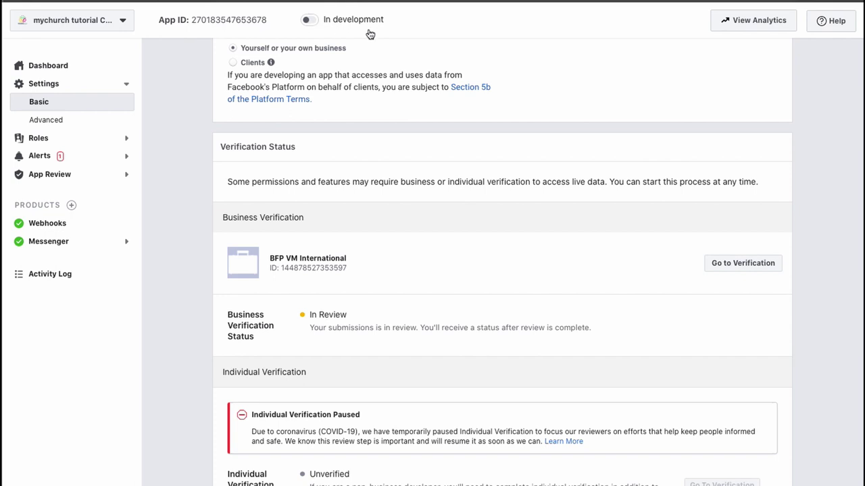
click(307, 21)
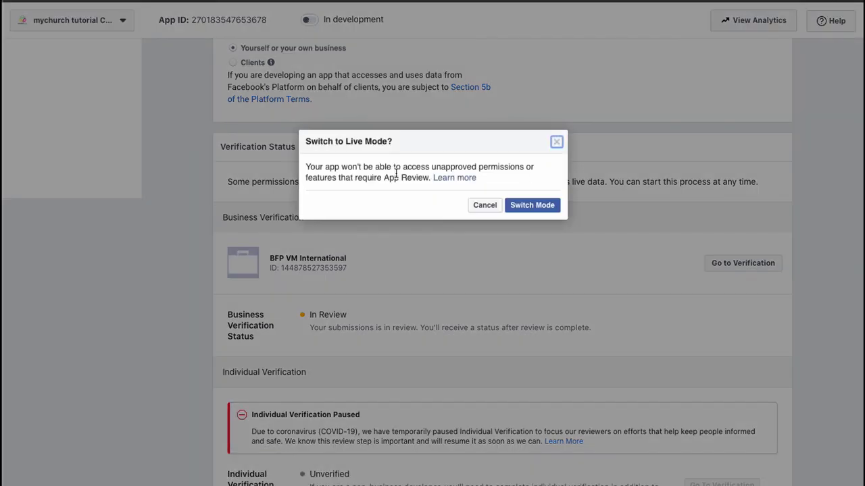
click(533, 208)
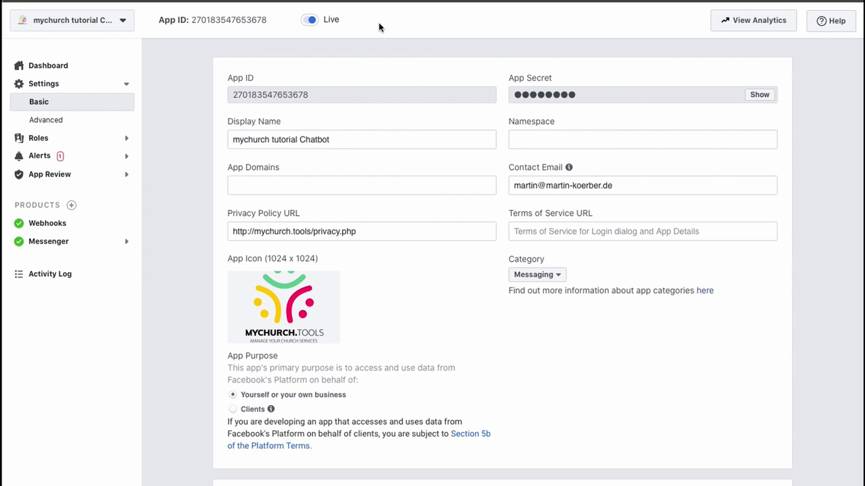
scroll(369, 227, down, 3)
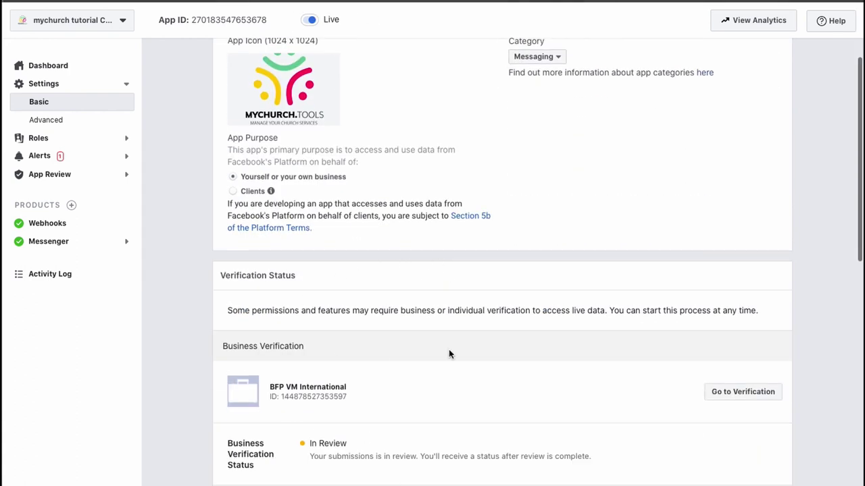
scroll(448, 351, up, 3)
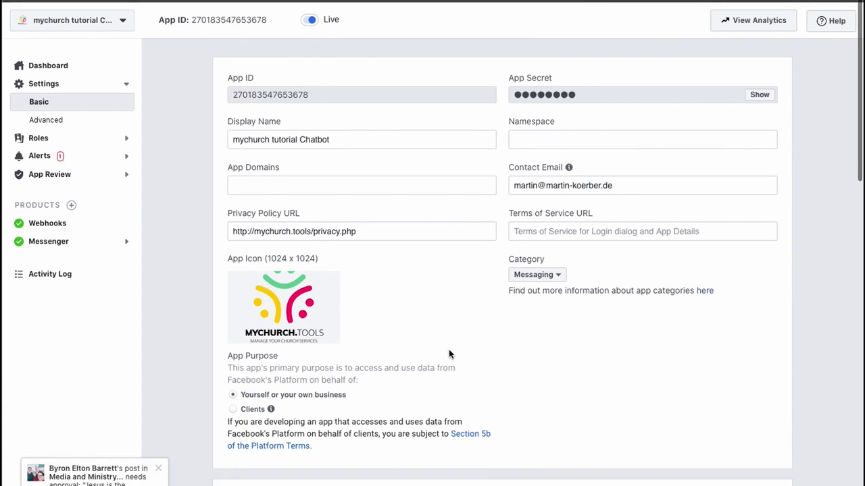